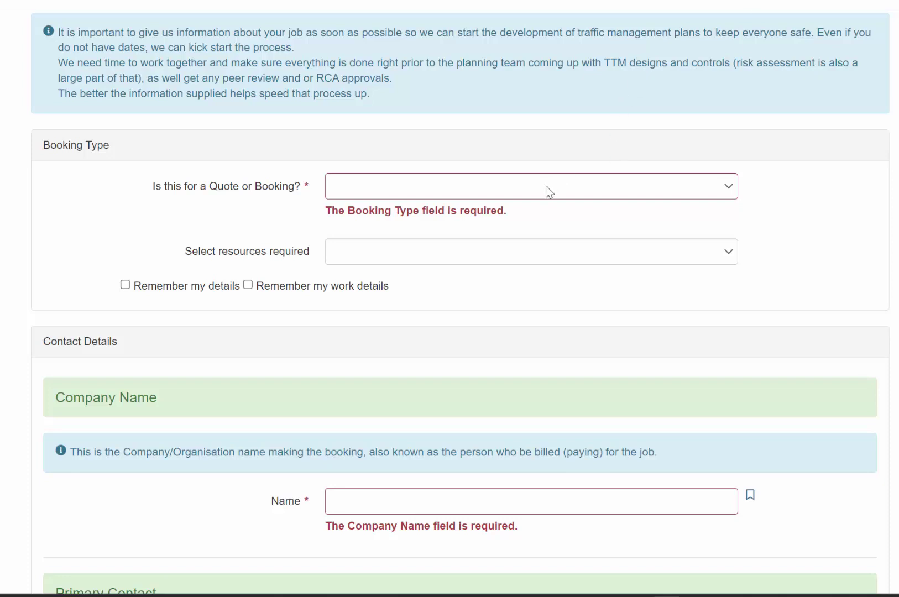
Set the booking type to 'Book in and process the job now'.
click(517, 189)
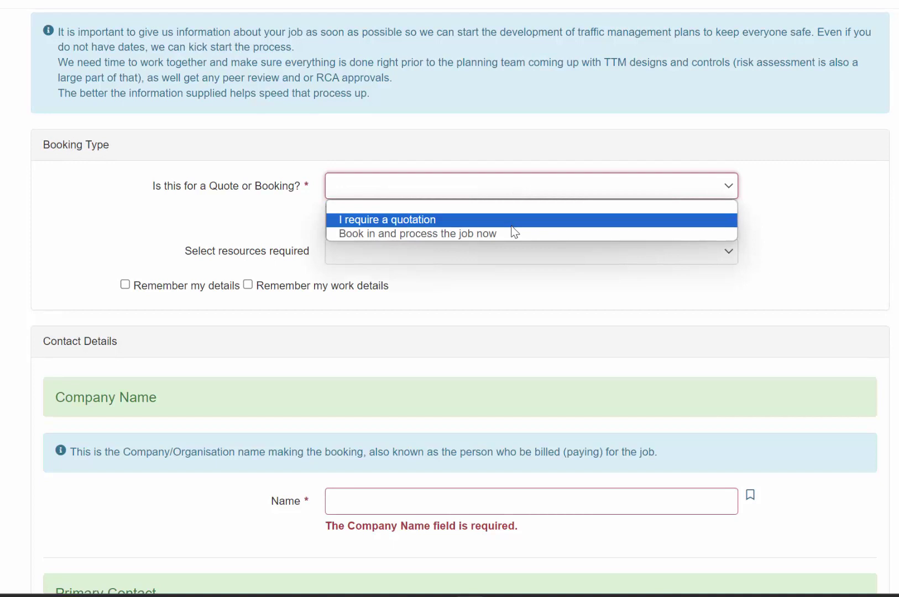
click(470, 234)
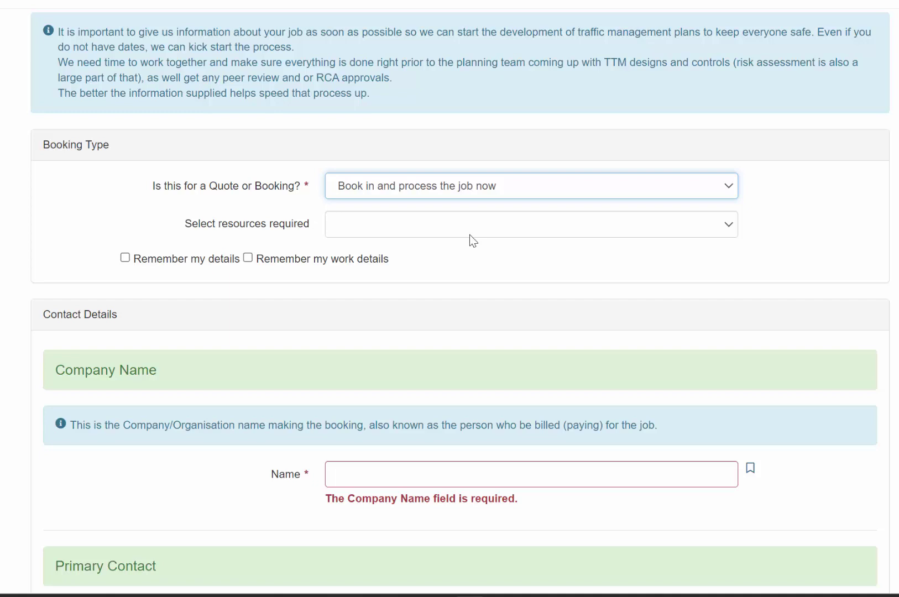
Open the 'Select resources required' option list.
triple_click(286, 95)
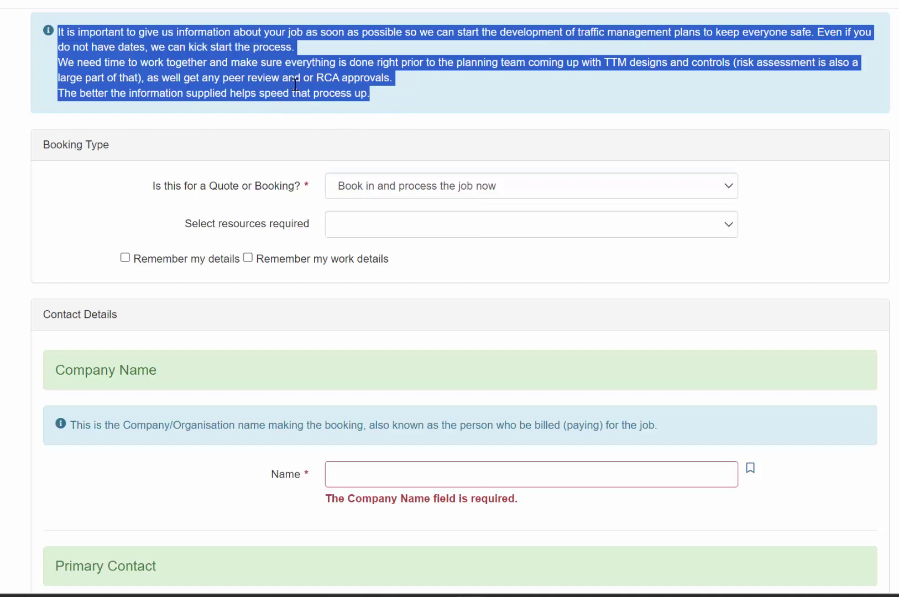
click(420, 102)
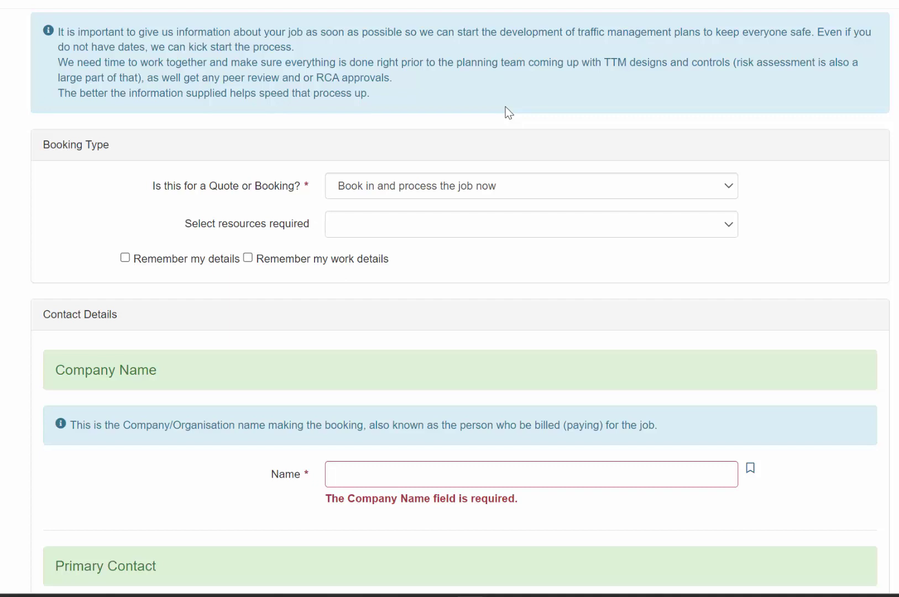
click(472, 231)
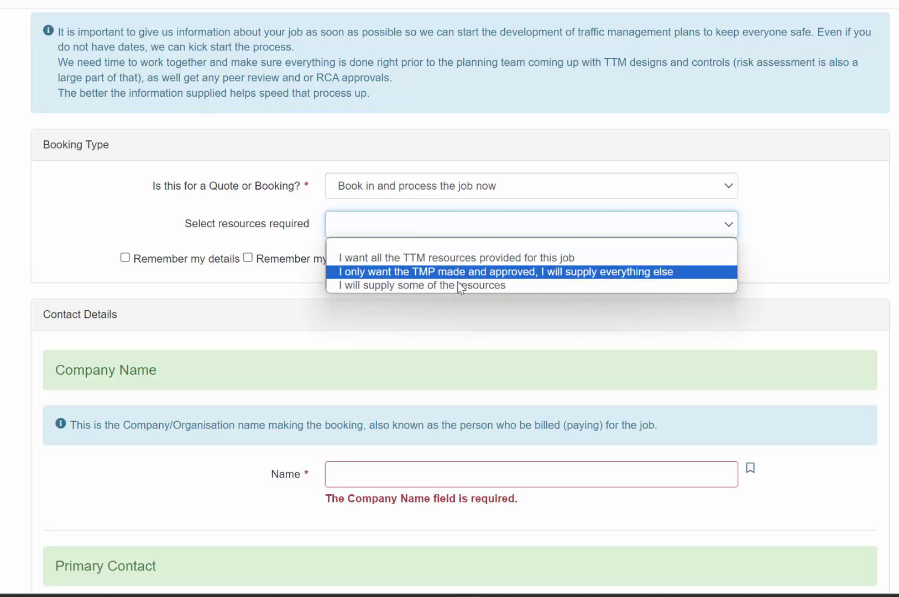
Request all TTM resources for the job and tick 'Remember my details' and 'Remember my work details'.
click(458, 258)
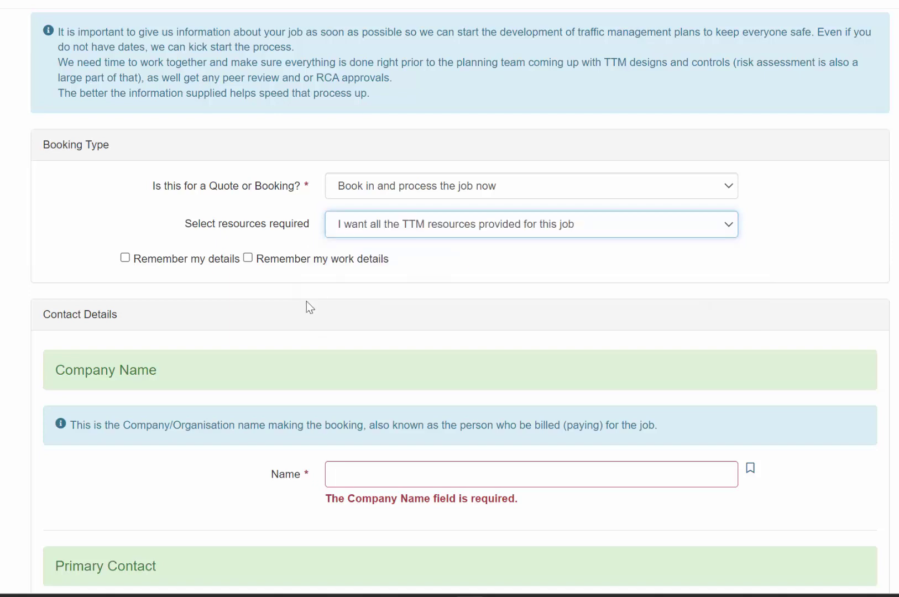
click(125, 258)
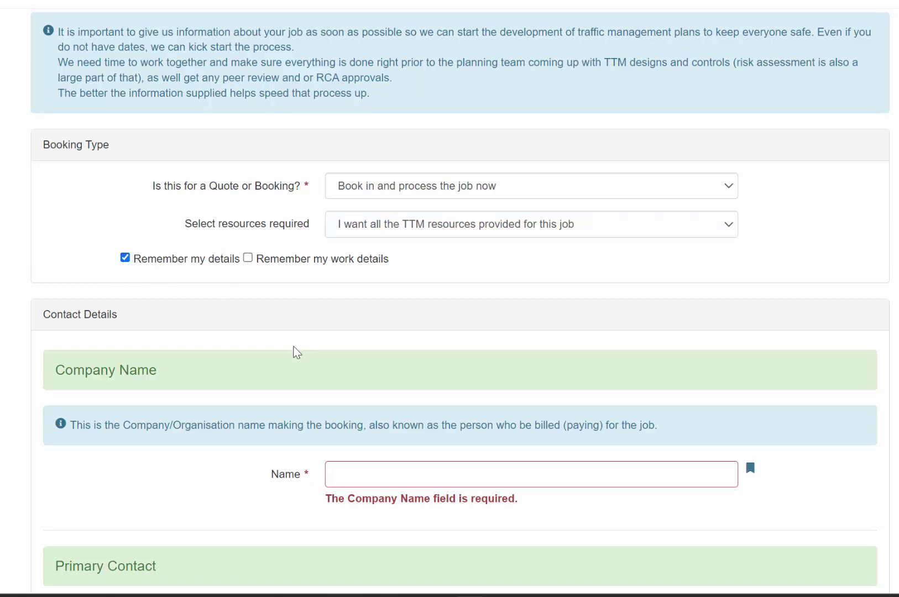
scroll(297, 353, down, 4)
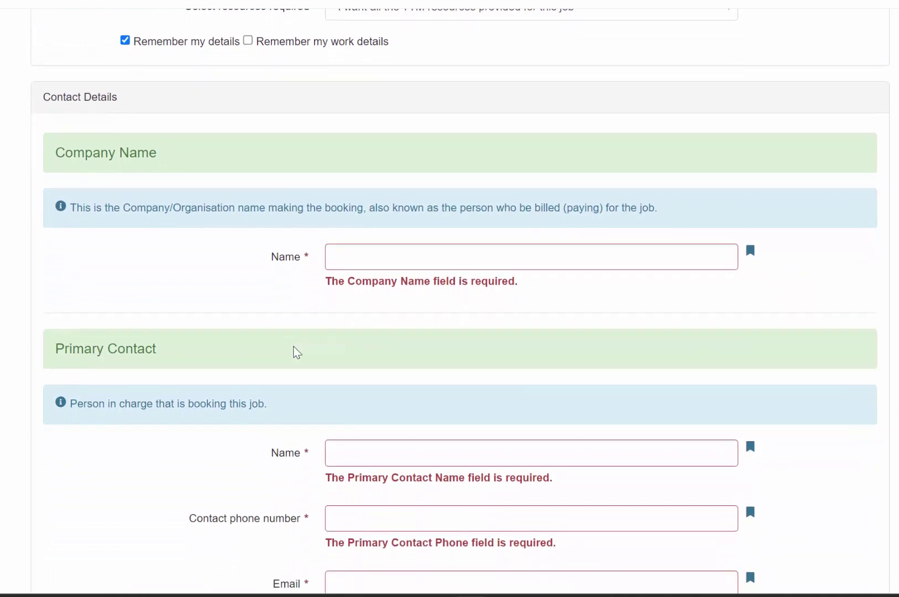
scroll(297, 353, down, 2)
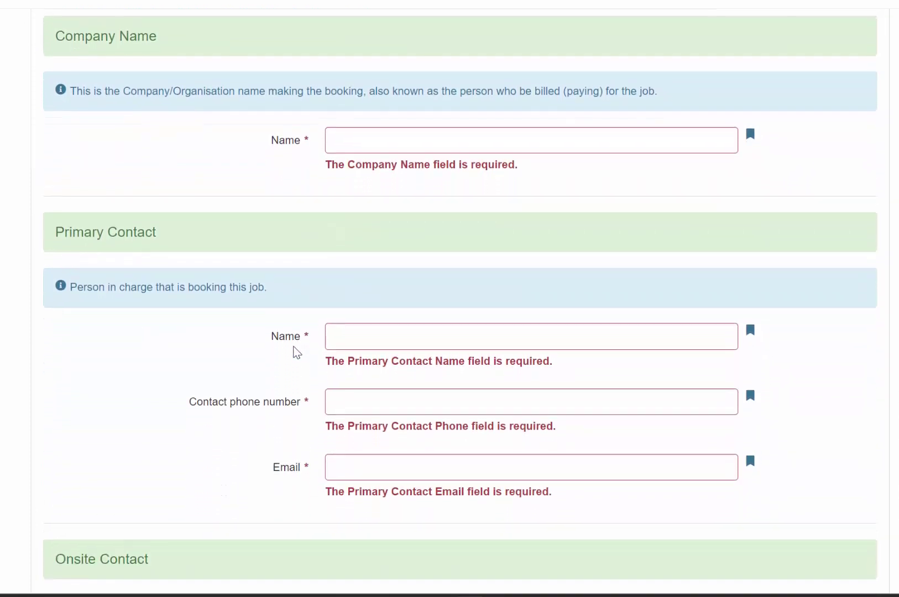
scroll(297, 352, up, 5)
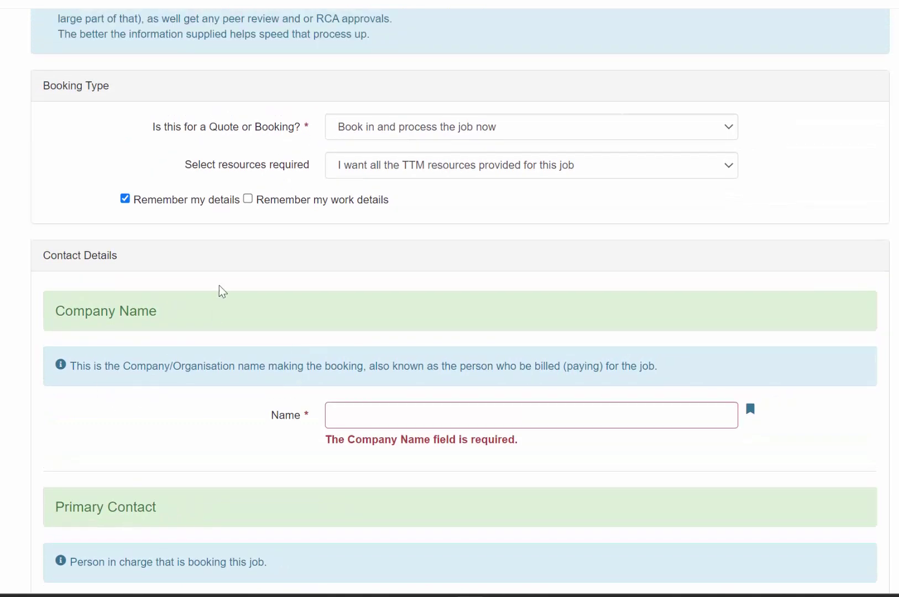
click(250, 200)
scroll(251, 203, down, 10)
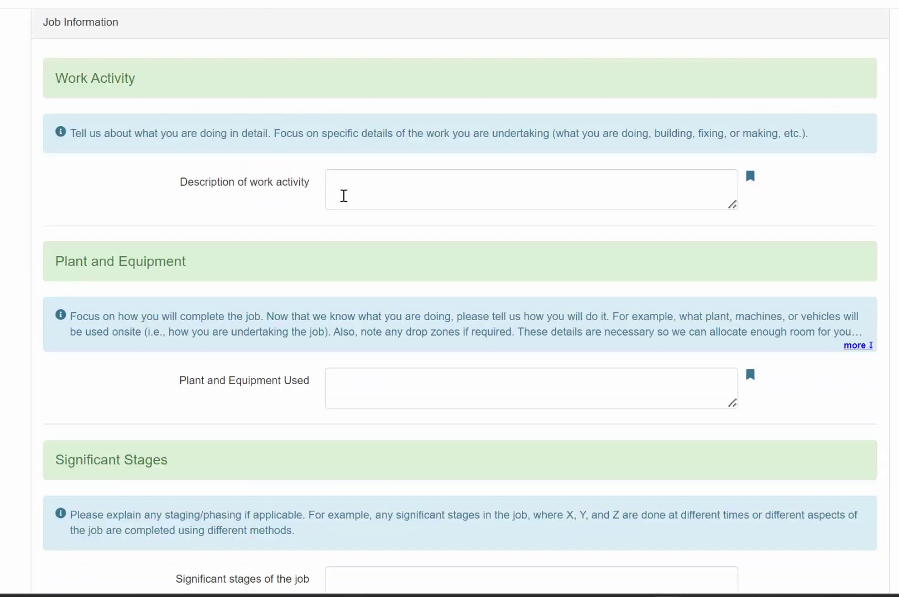
click(363, 192)
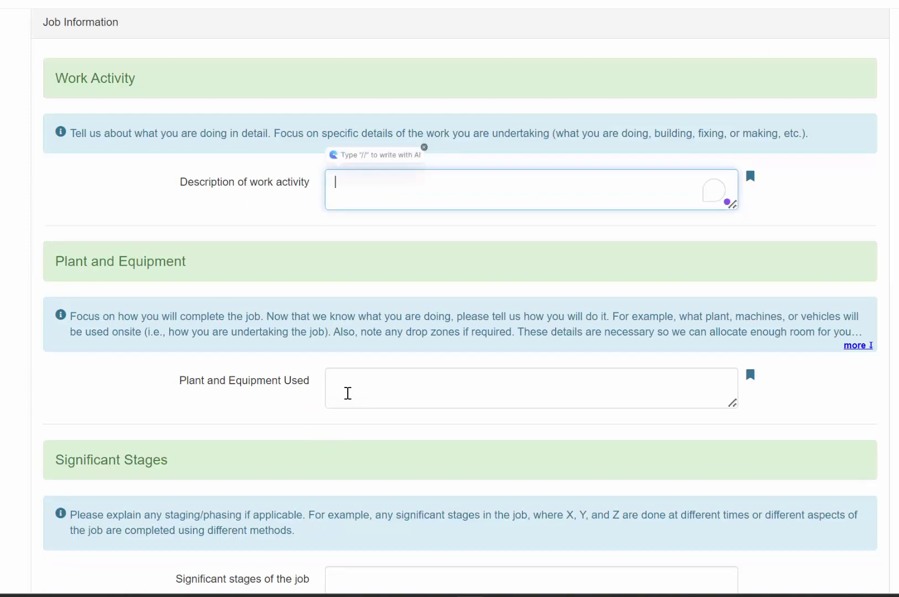
click(349, 393)
scroll(349, 393, down, 3)
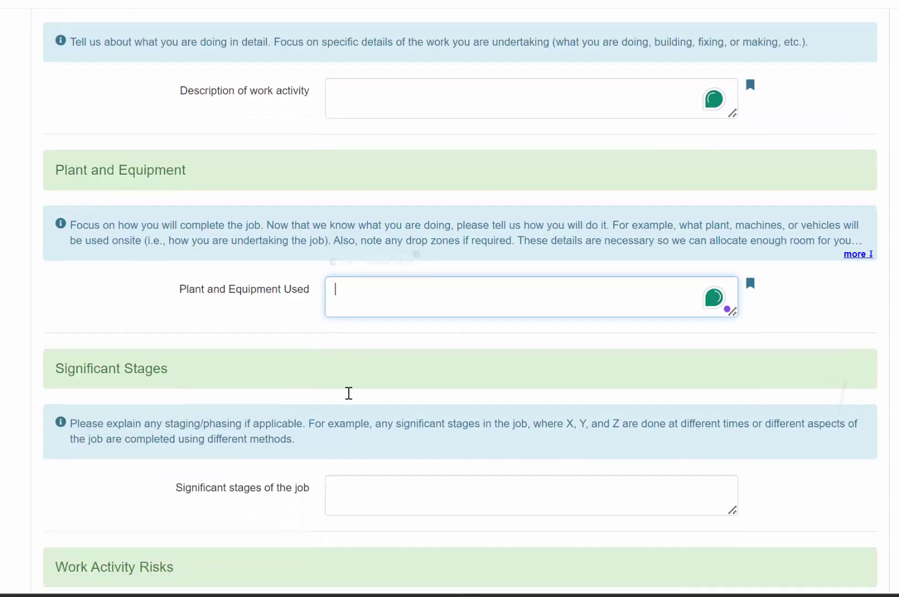
scroll(349, 393, down, 3)
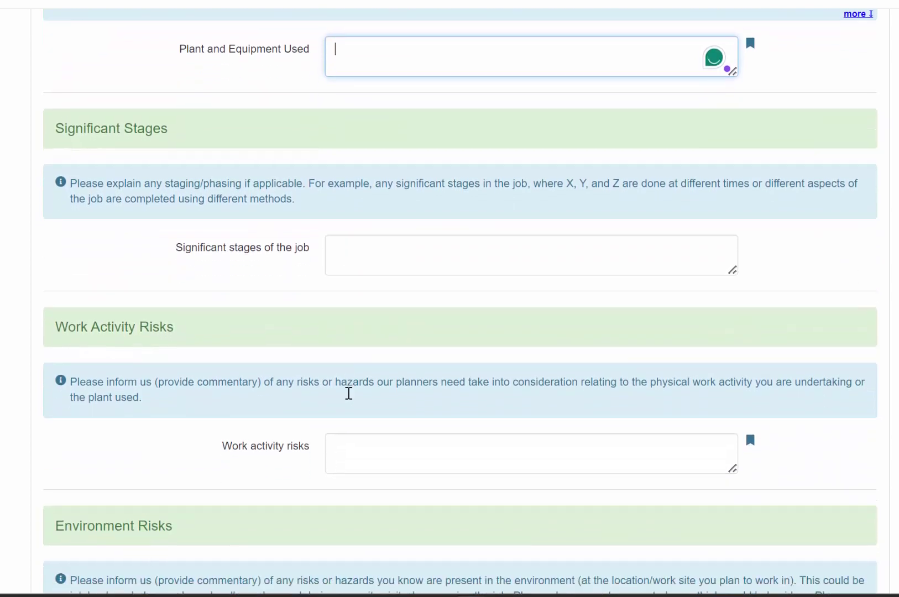
click(368, 451)
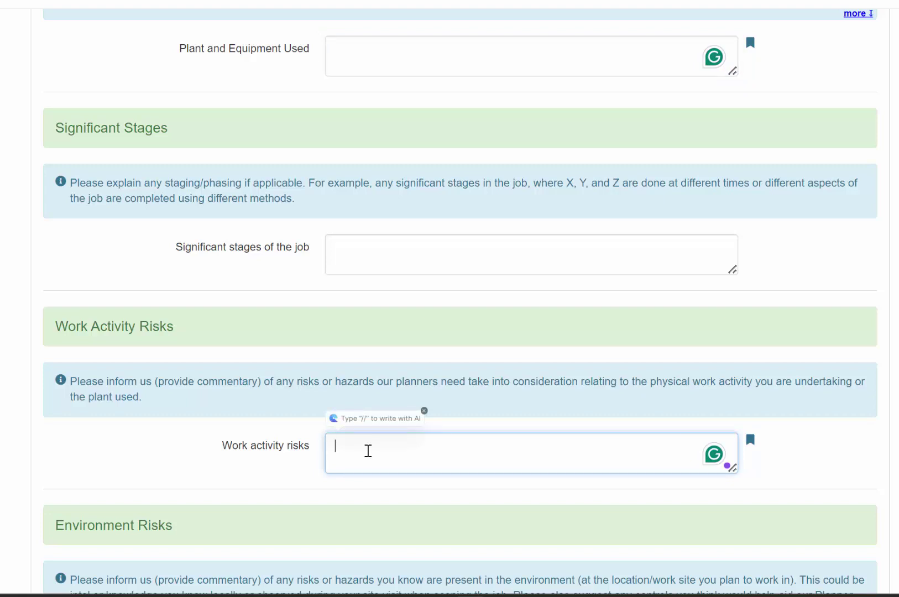
scroll(367, 451, up, 5)
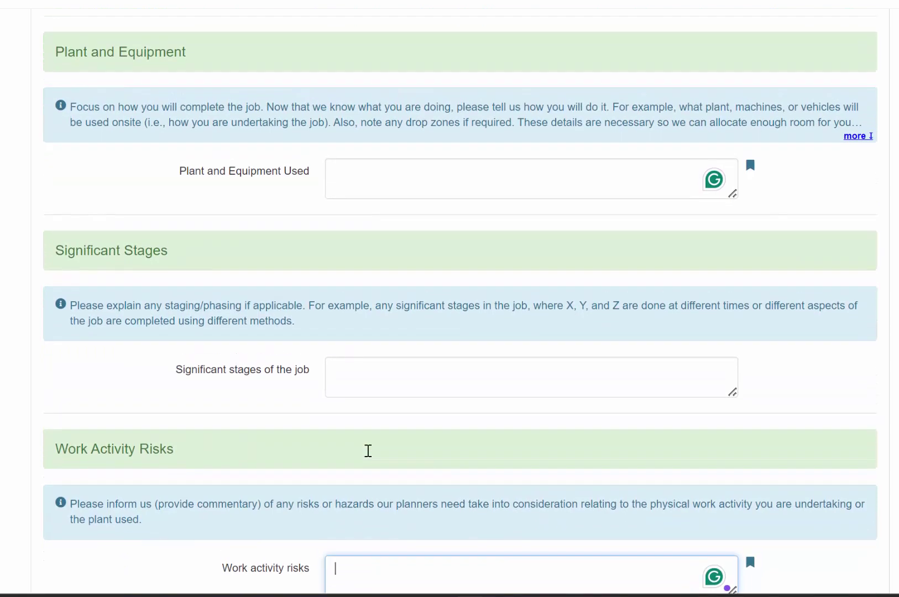
scroll(367, 451, up, 5)
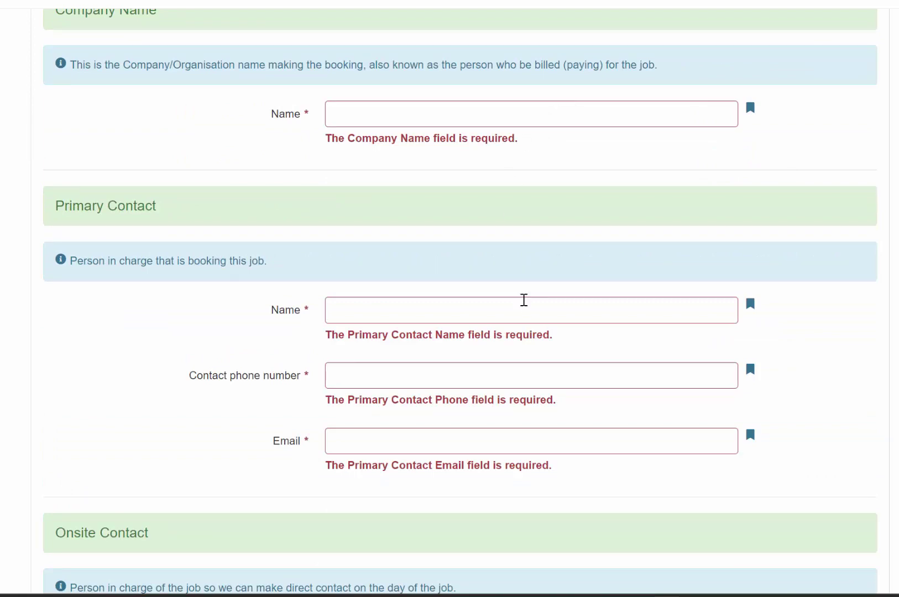
scroll(524, 300, down, 4)
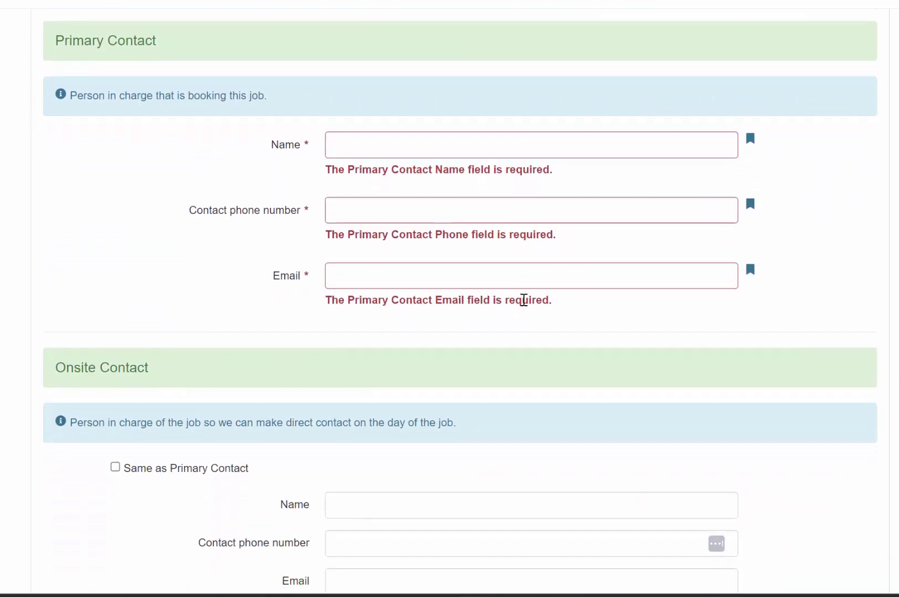
scroll(524, 299, down, 11)
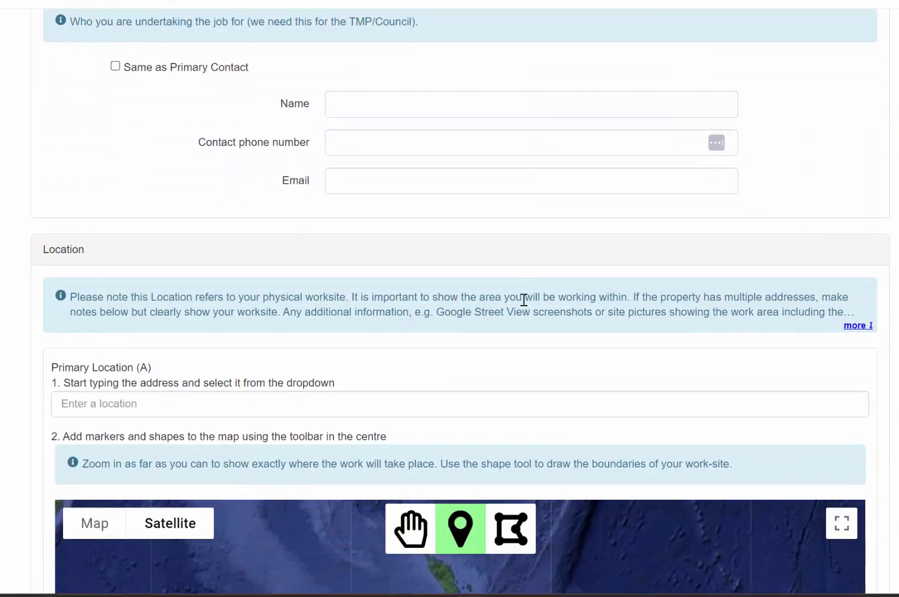
scroll(524, 300, down, 6)
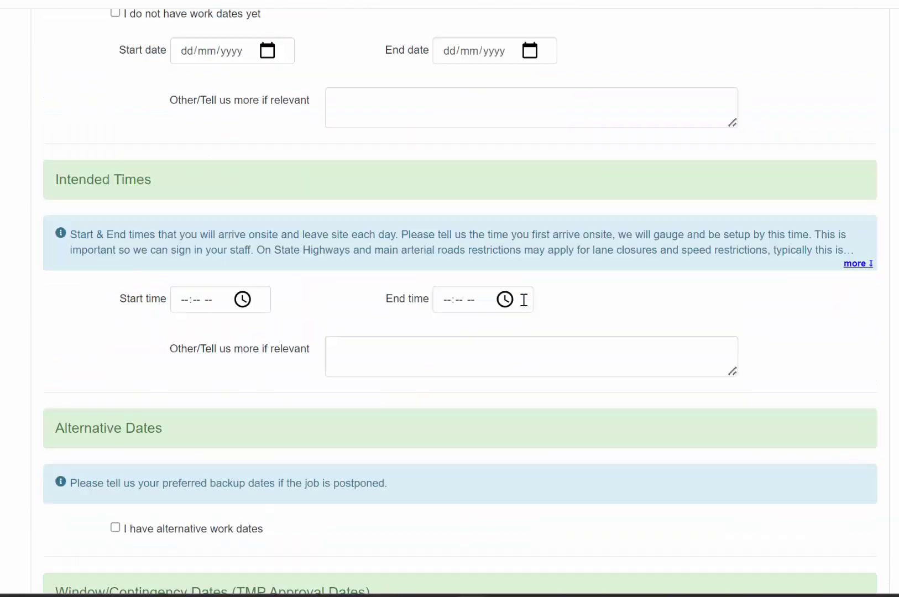
scroll(523, 299, down, 13)
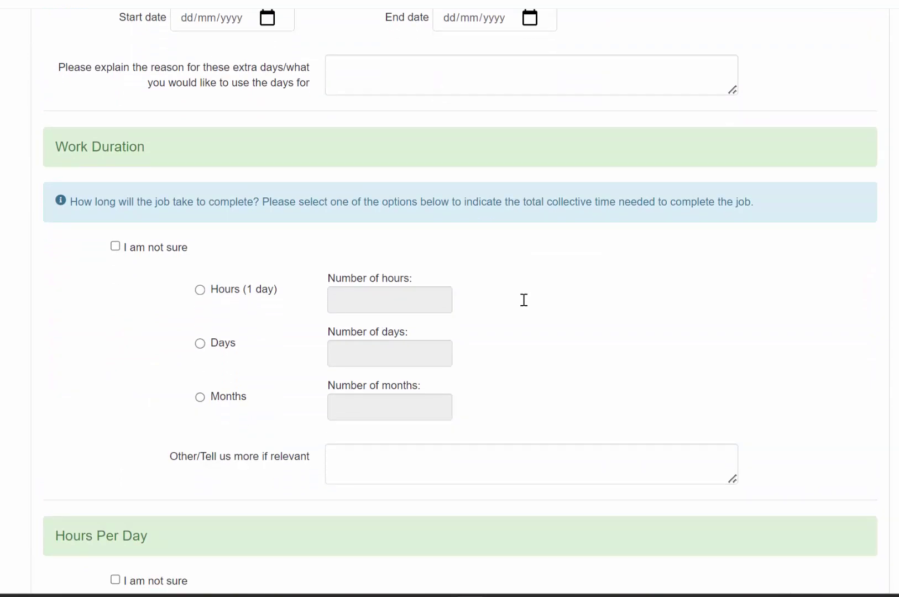
scroll(524, 300, down, 10)
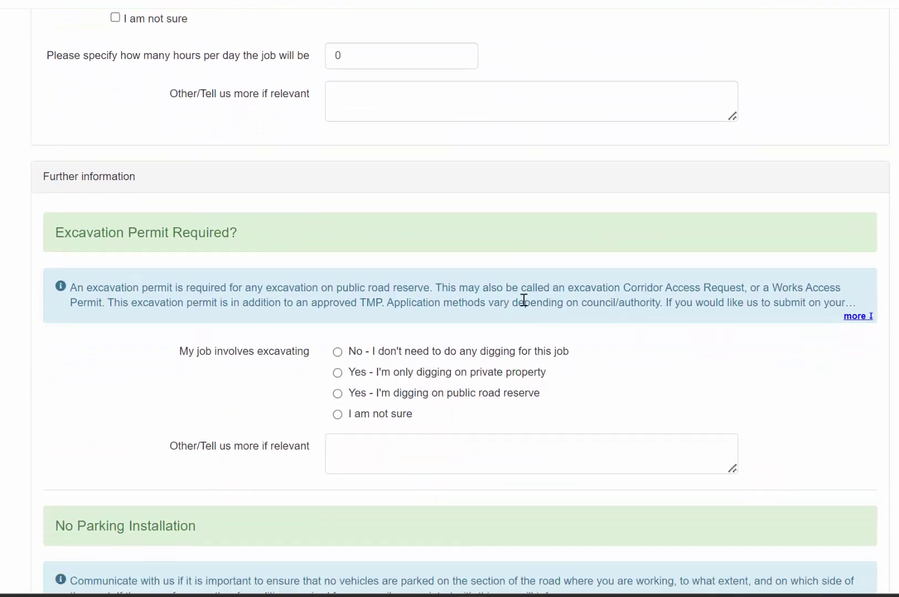
scroll(524, 300, down, 11)
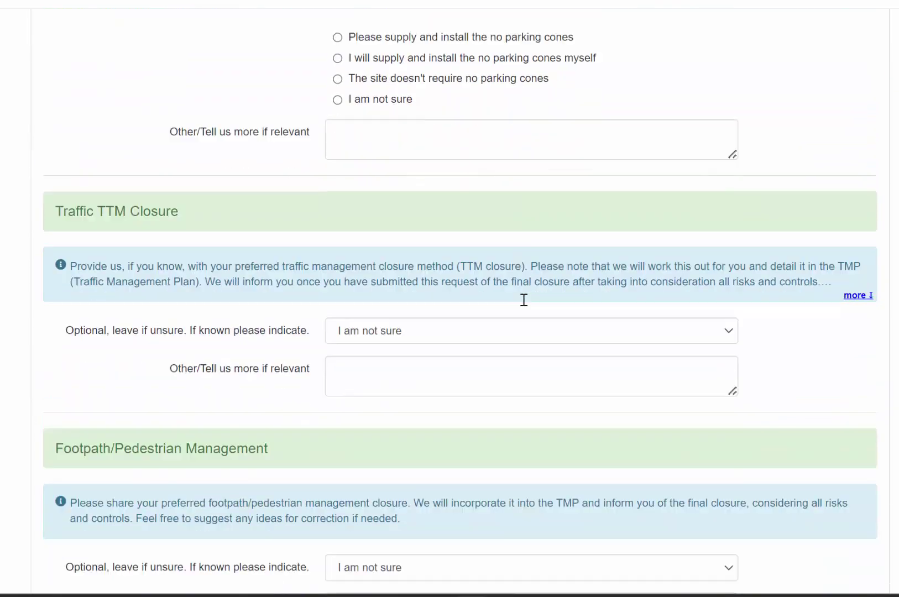
scroll(523, 299, down, 11)
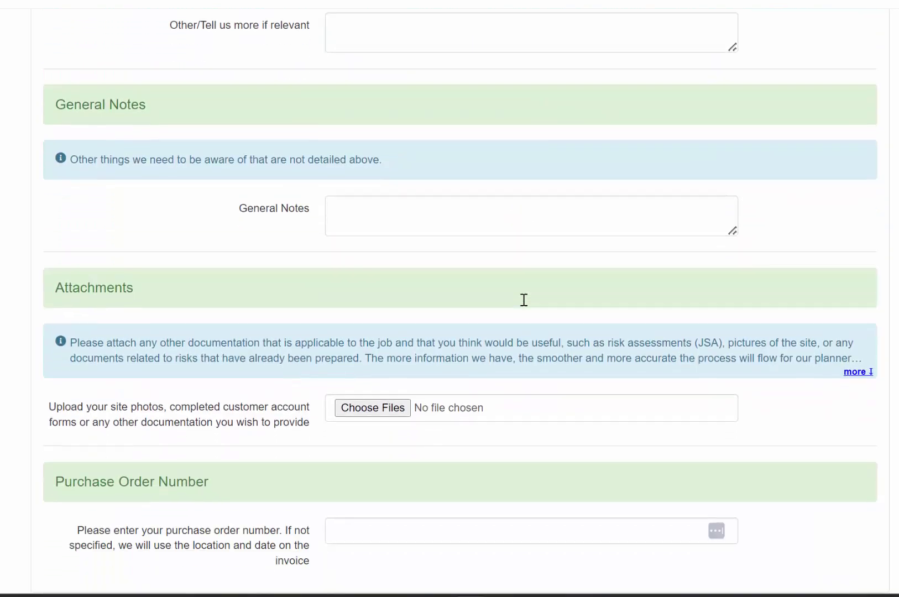
scroll(524, 299, down, 7)
scroll(524, 300, up, 2)
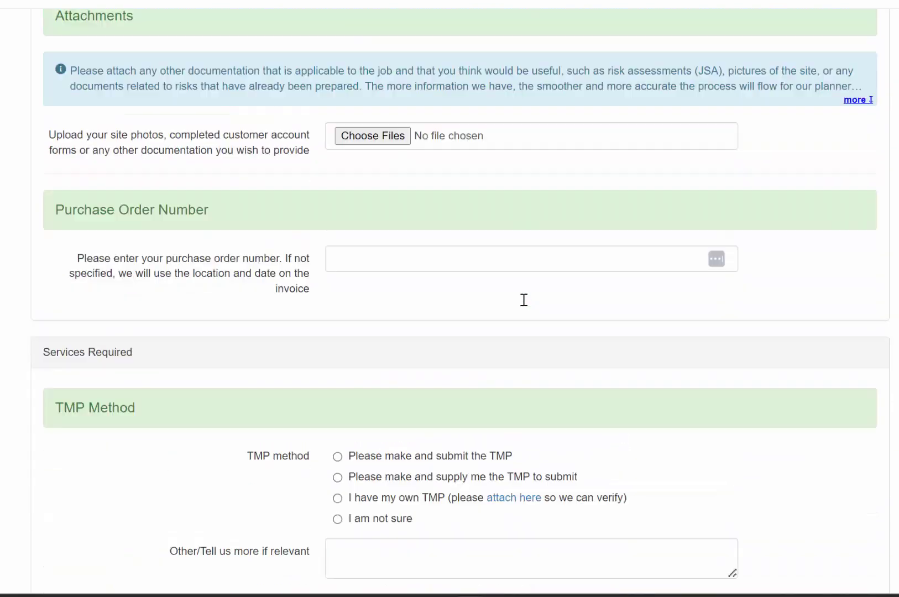
scroll(524, 300, up, 20)
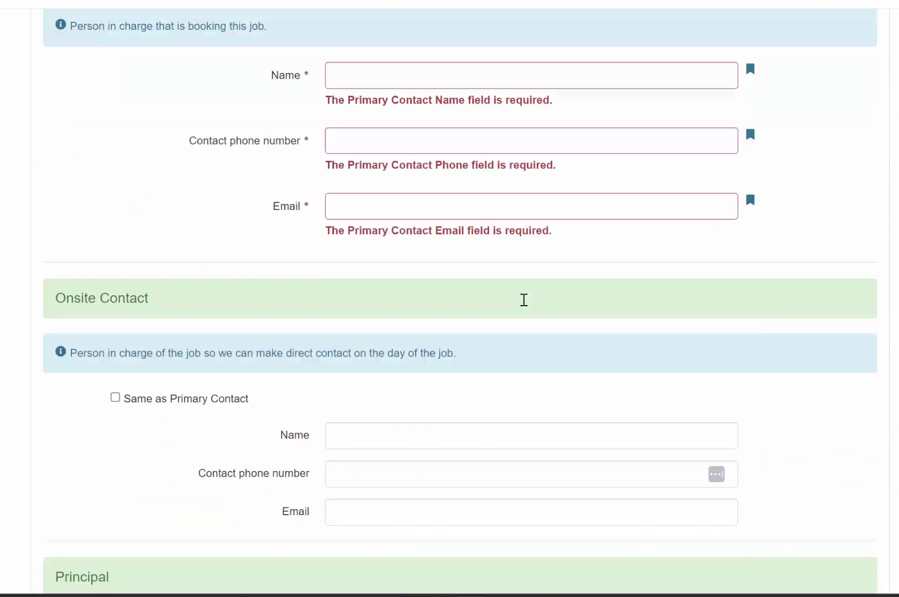
scroll(524, 299, up, 10)
scroll(524, 300, down, 7)
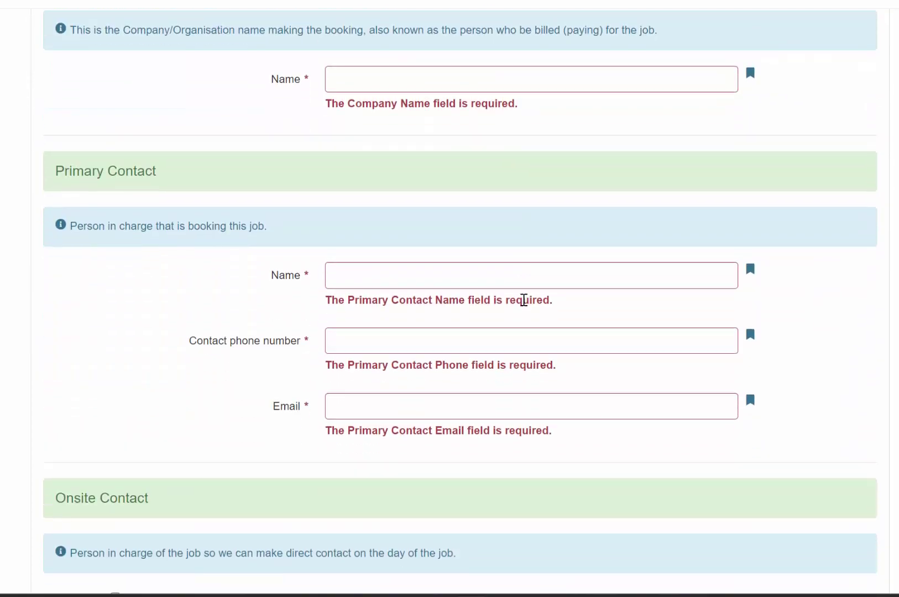
scroll(524, 299, down, 7)
scroll(524, 300, up, 1)
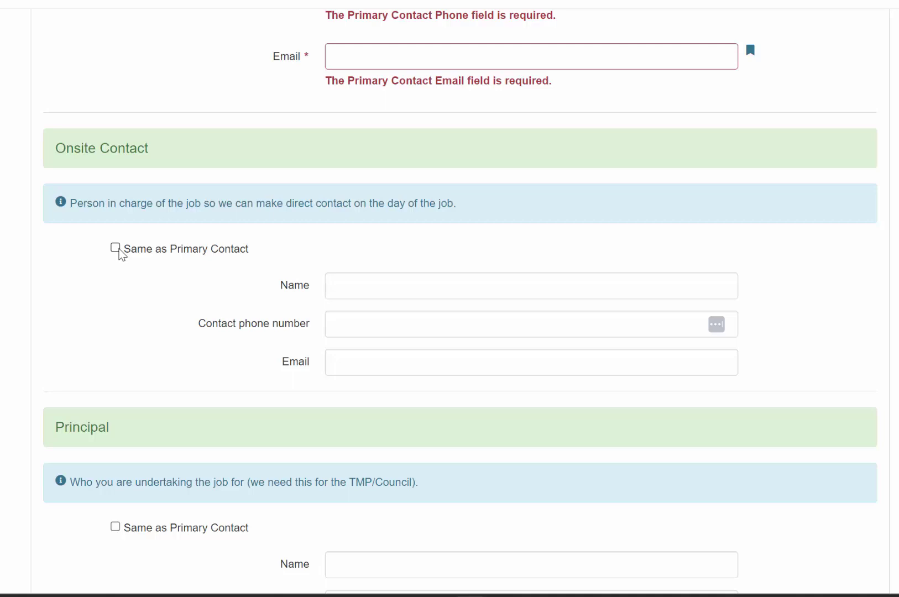
Enter the primary contact's name, phone number and email address.
click(115, 248)
click(116, 248)
scroll(140, 249, down, 3)
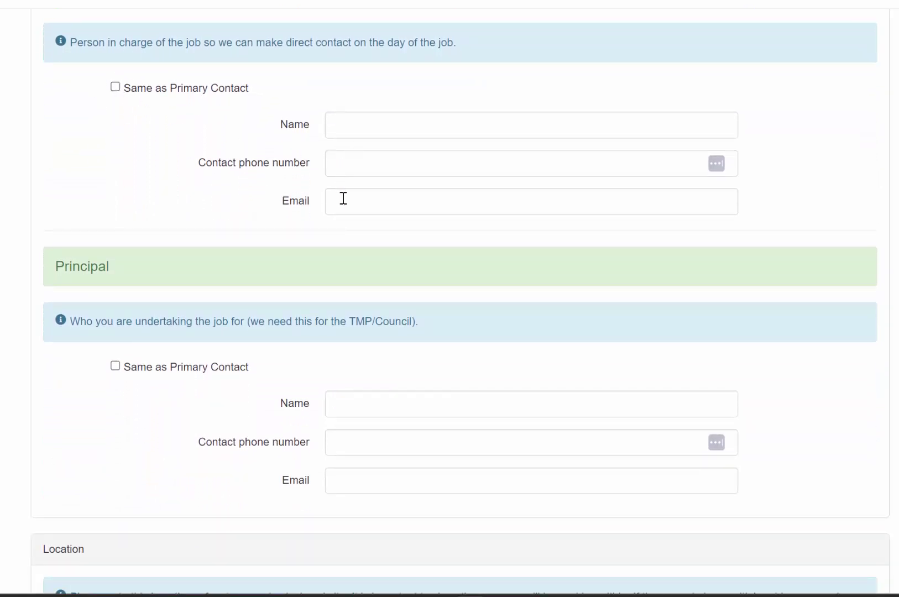
scroll(344, 198, up, 6)
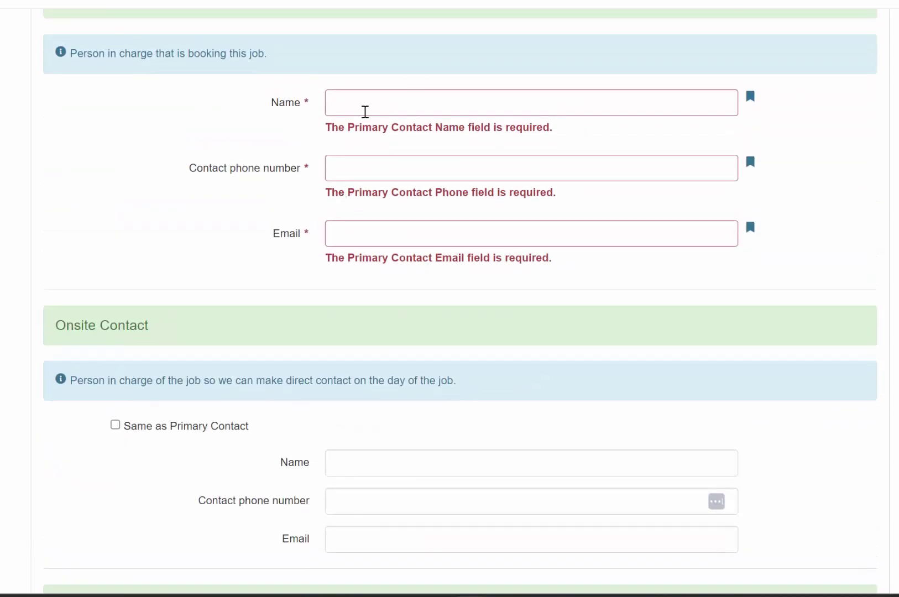
click(364, 103)
text(Mr bob)
click(351, 146)
text(023)
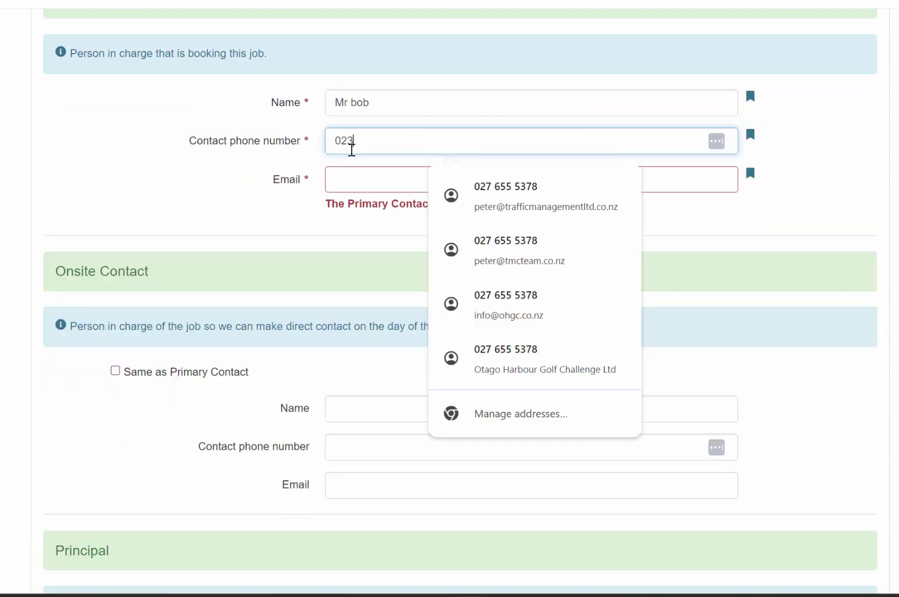
text(3333333)
click(349, 178)
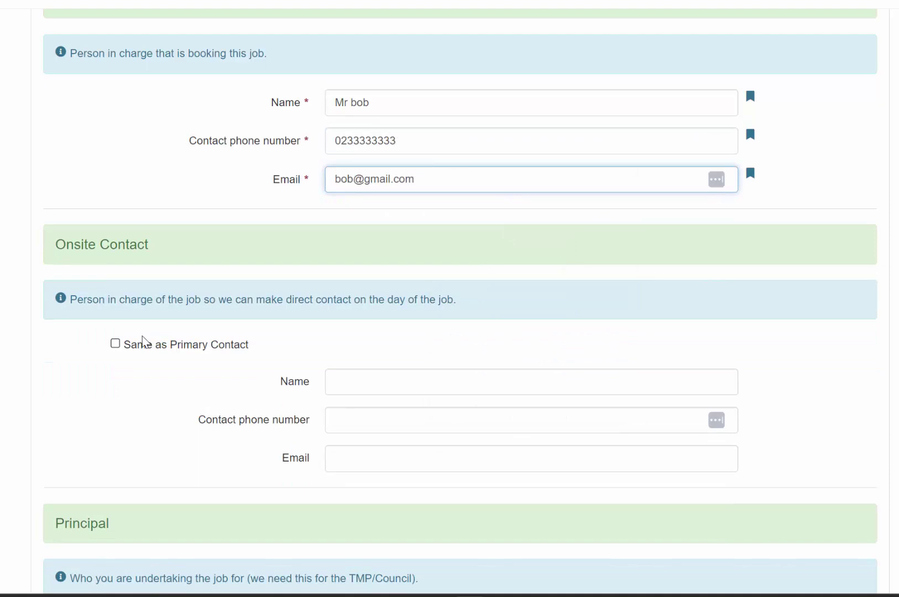
Tick 'Same as Primary Contact' for both the Onsite Contact and the Principal.
scroll(144, 342, up, 1)
scroll(142, 337, down, 1)
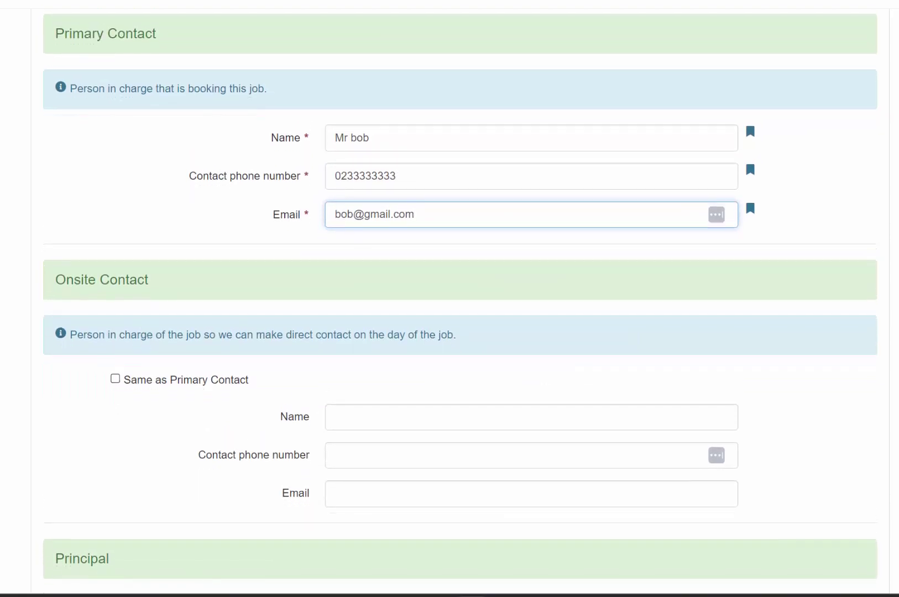
click(115, 379)
scroll(117, 384, down, 3)
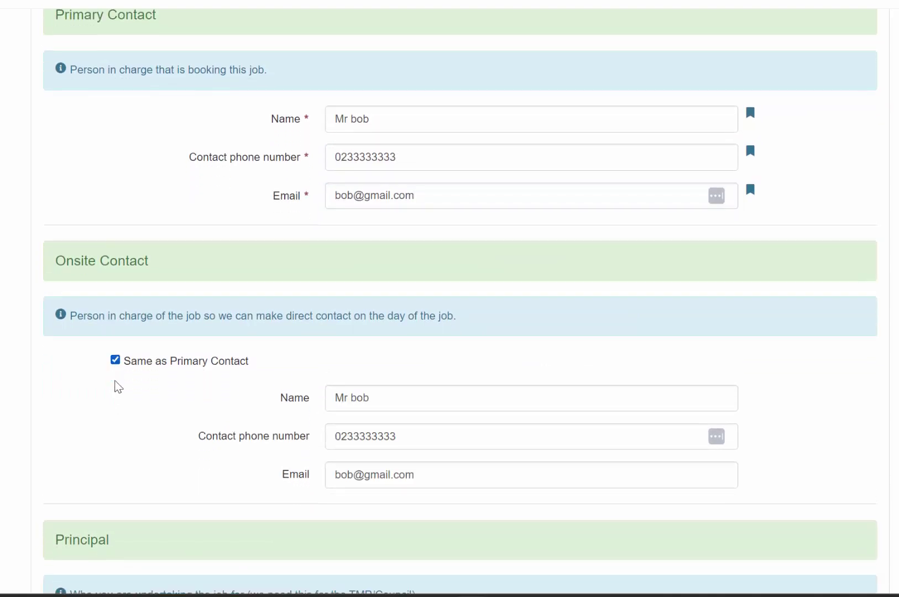
scroll(118, 386, down, 2)
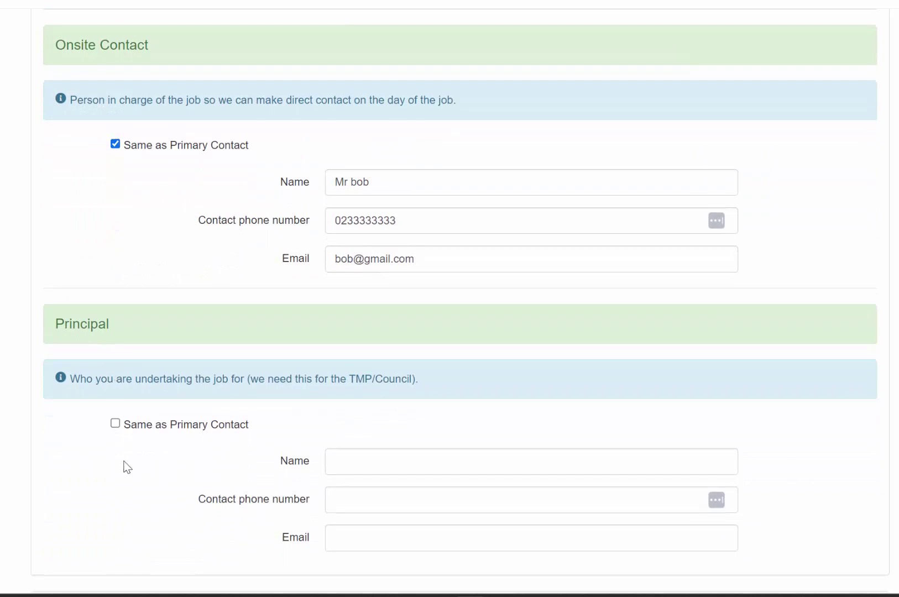
click(115, 424)
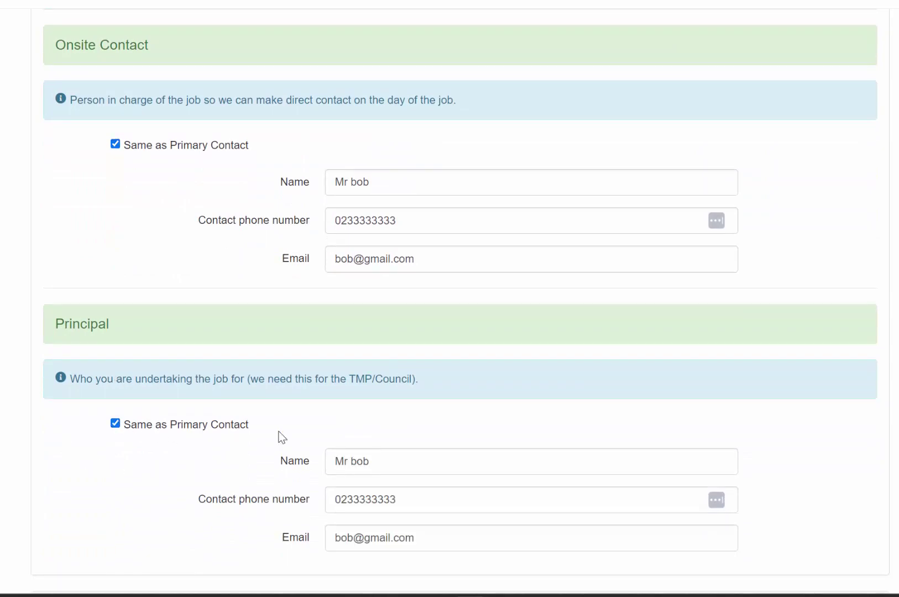
scroll(279, 432, down, 8)
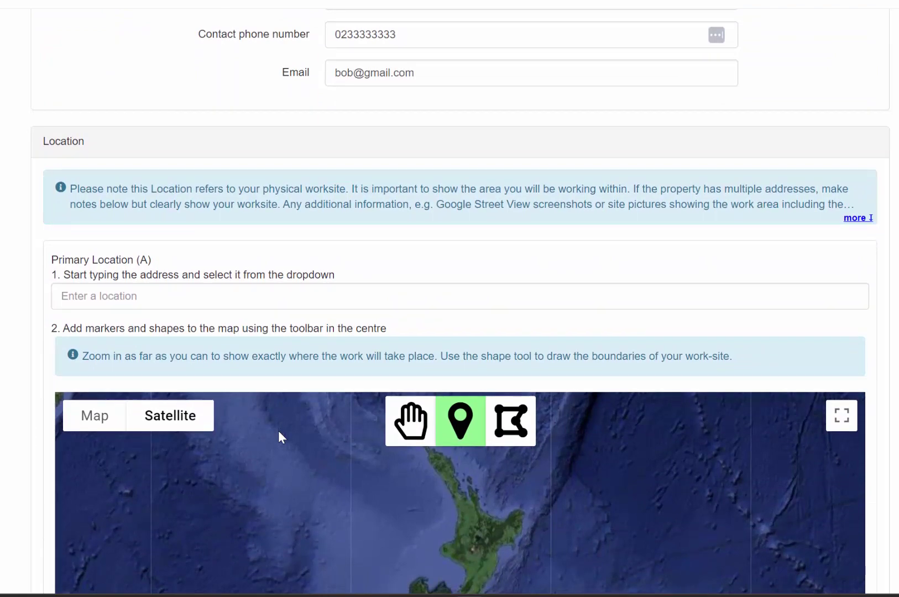
scroll(278, 431, down, 3)
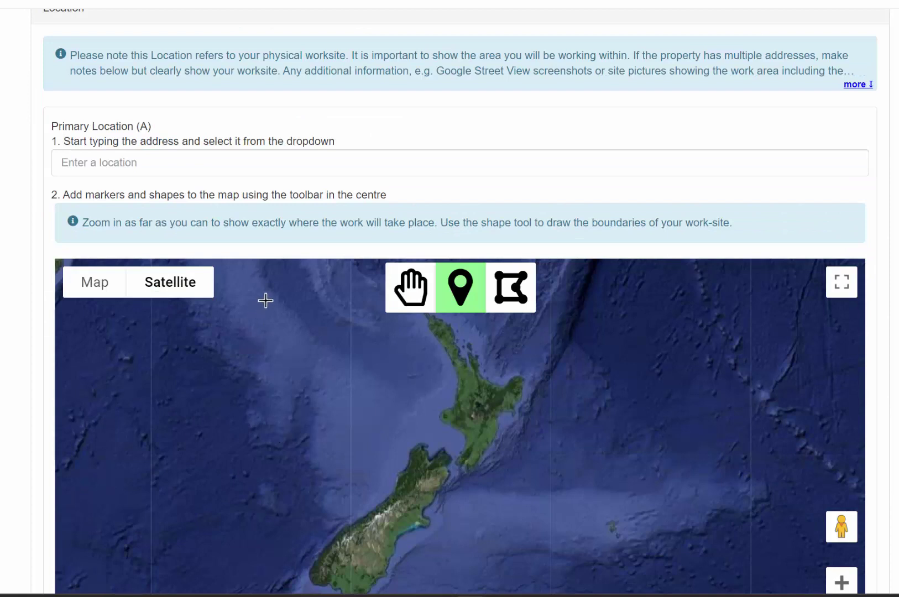
click(148, 166)
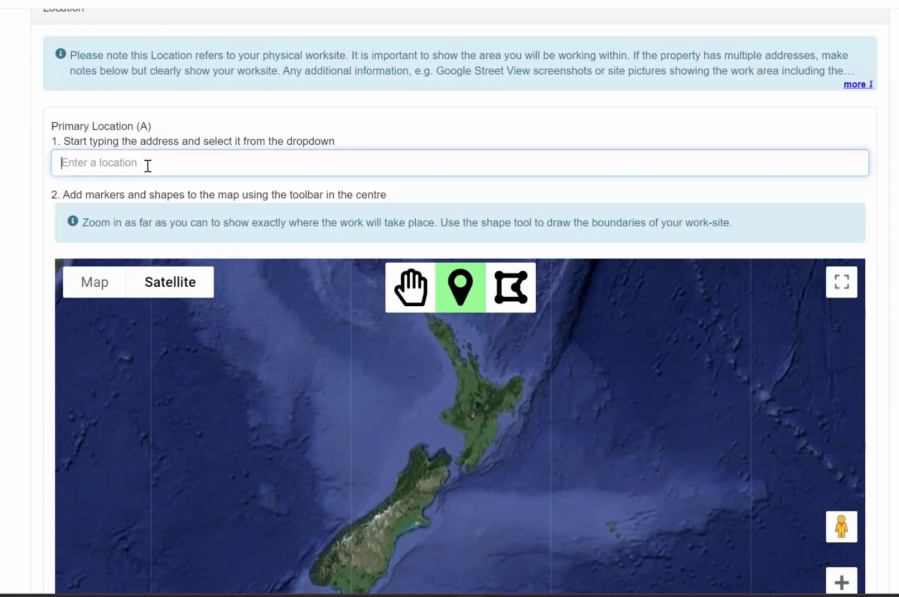
text(302)
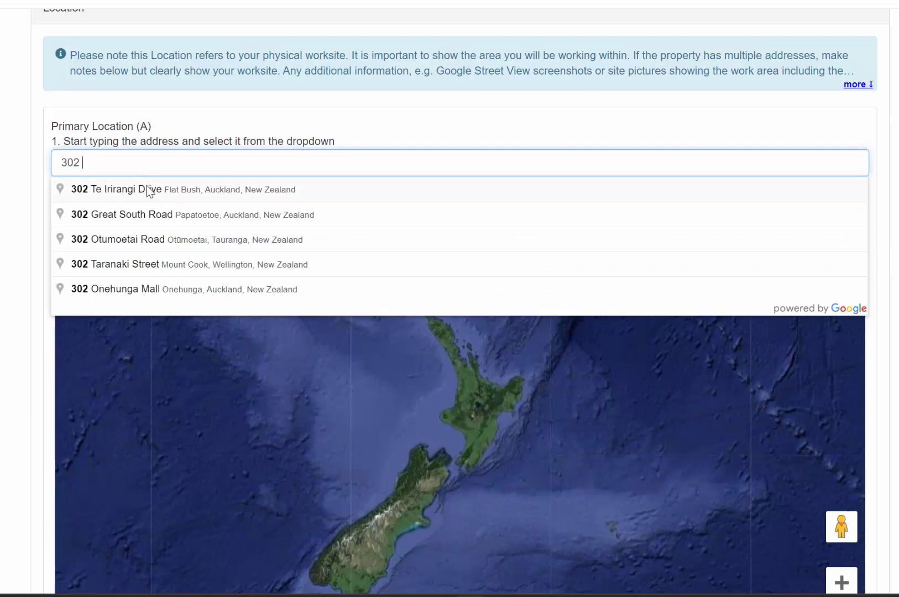
click(148, 190)
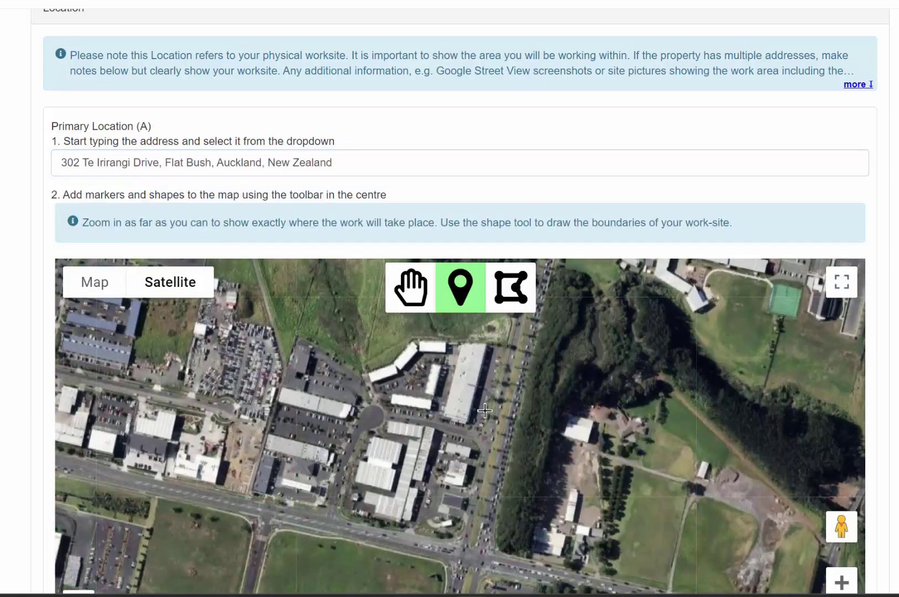
scroll(485, 410, down, 2)
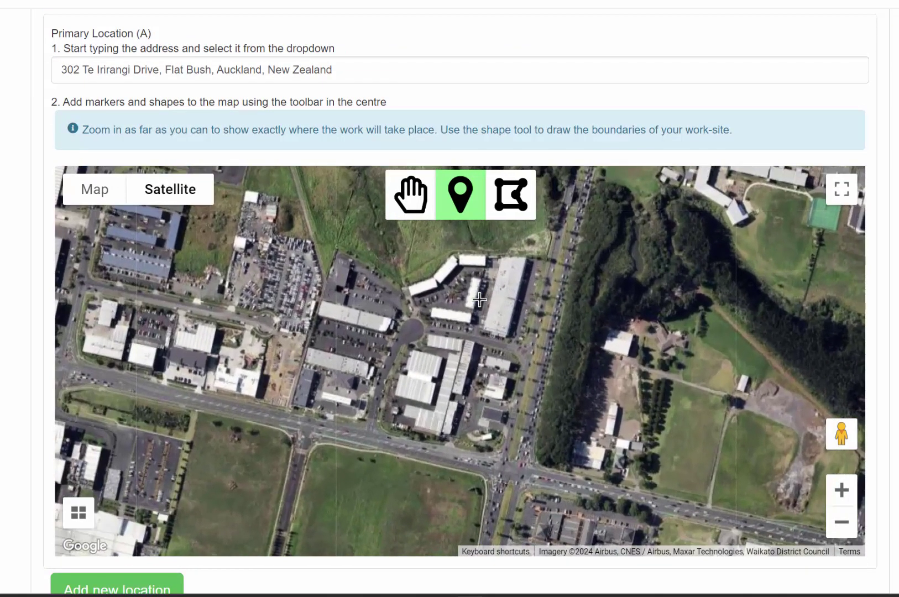
click(511, 203)
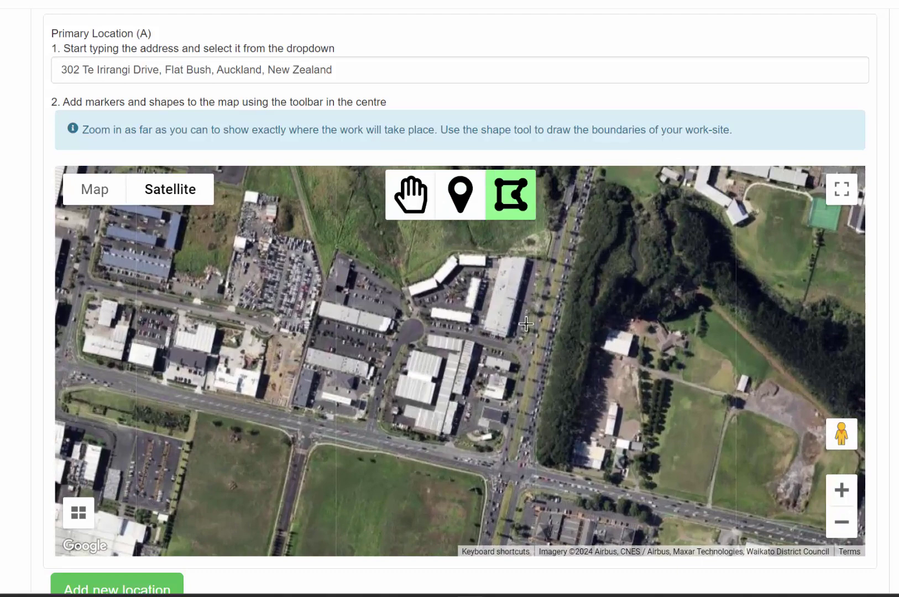
scroll(526, 325, up, 5)
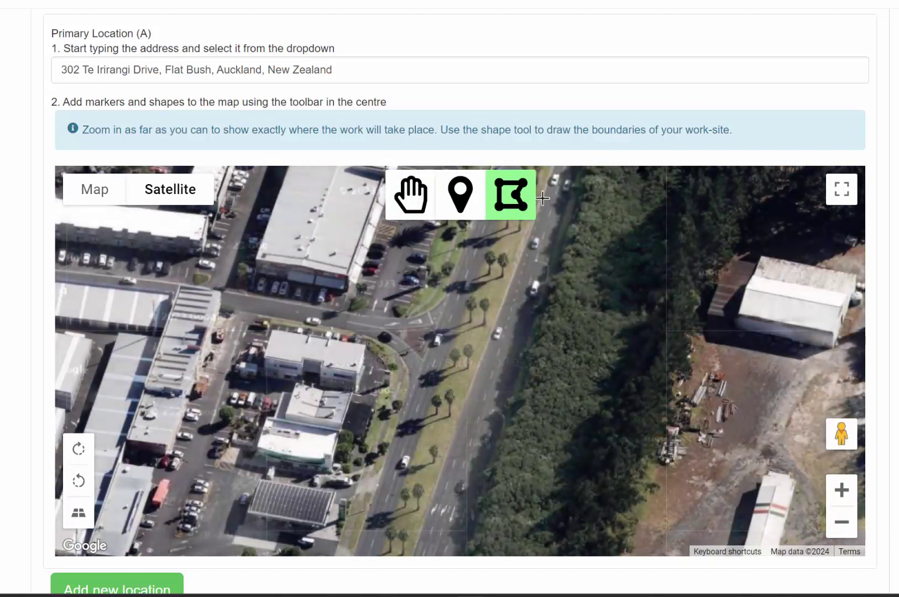
Draw work areas A1 and A2 on the road median.
click(456, 283)
double_click(442, 316)
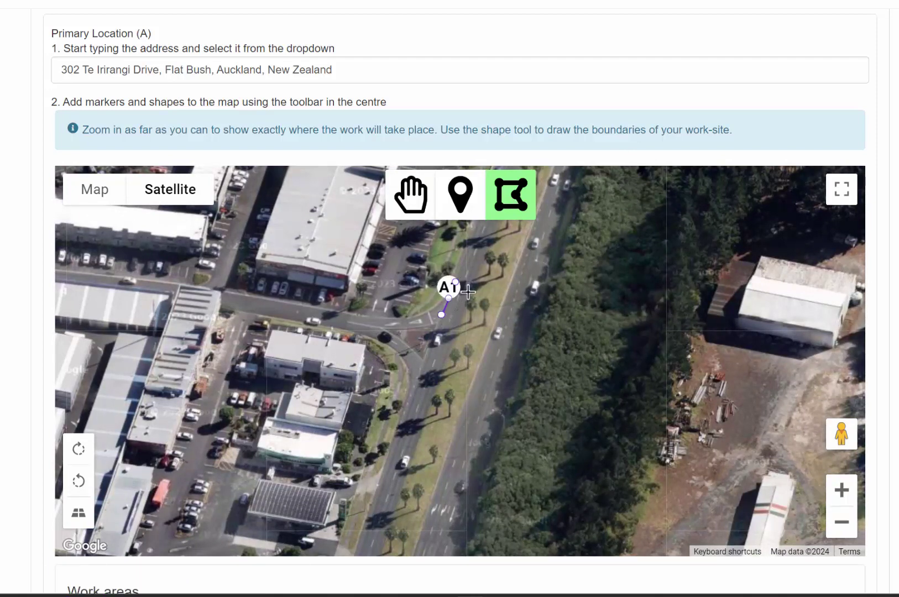
click(455, 319)
double_click(470, 287)
double_click(456, 277)
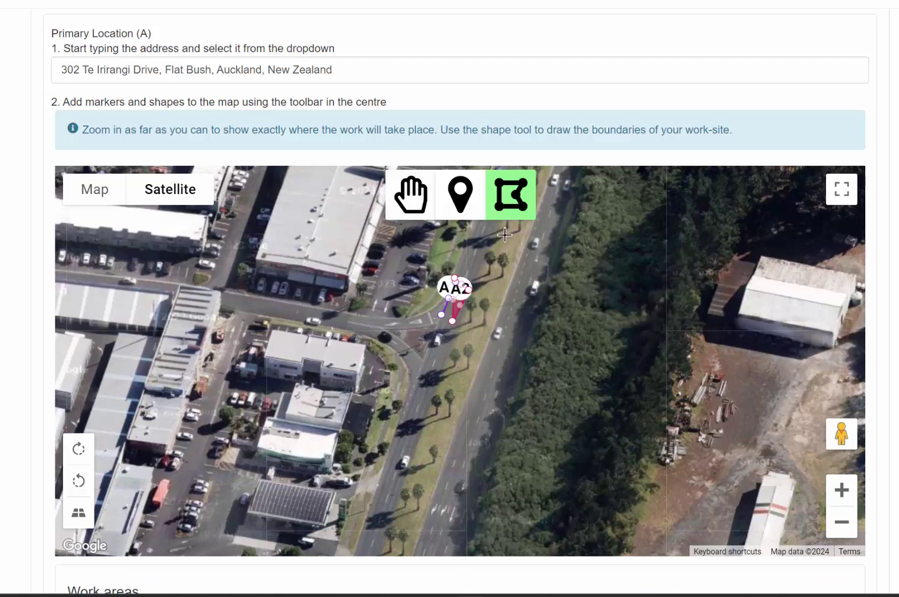
Place cone markers along the road, from its northern end southward.
click(474, 214)
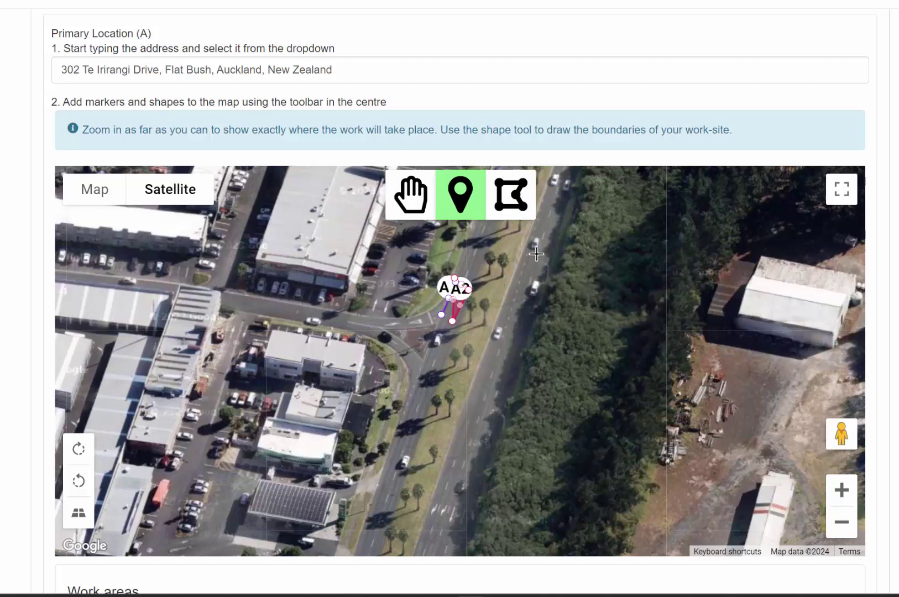
click(536, 253)
click(453, 459)
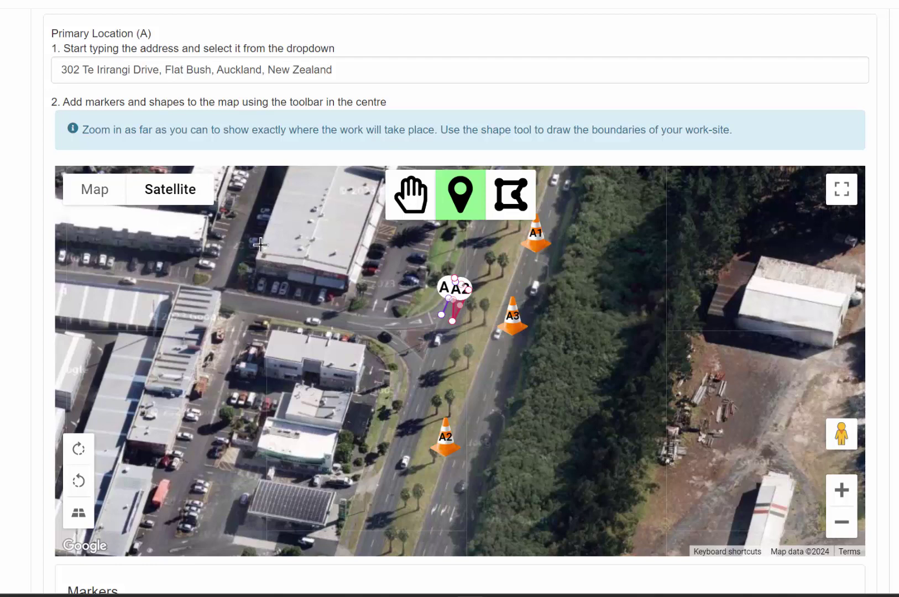
scroll(261, 245, down, 5)
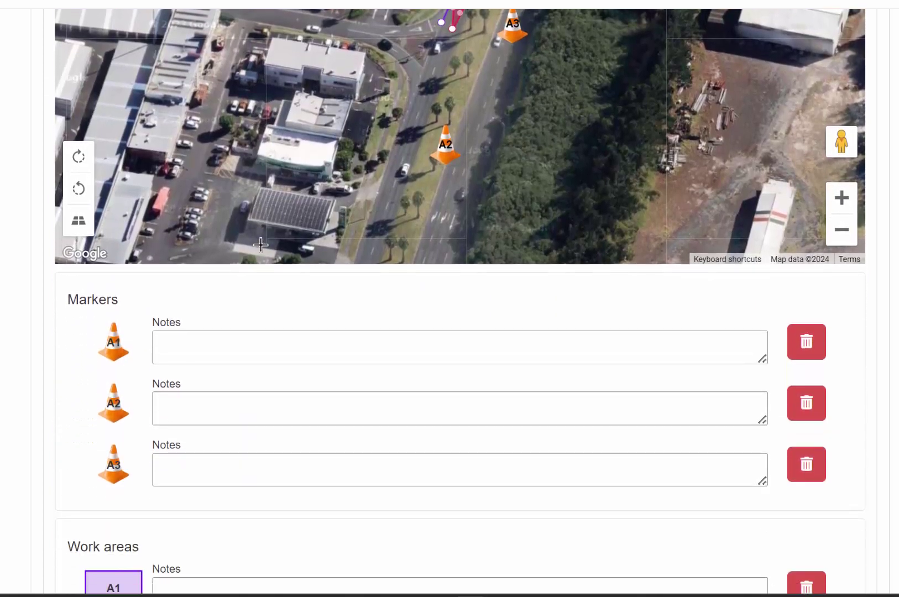
click(189, 338)
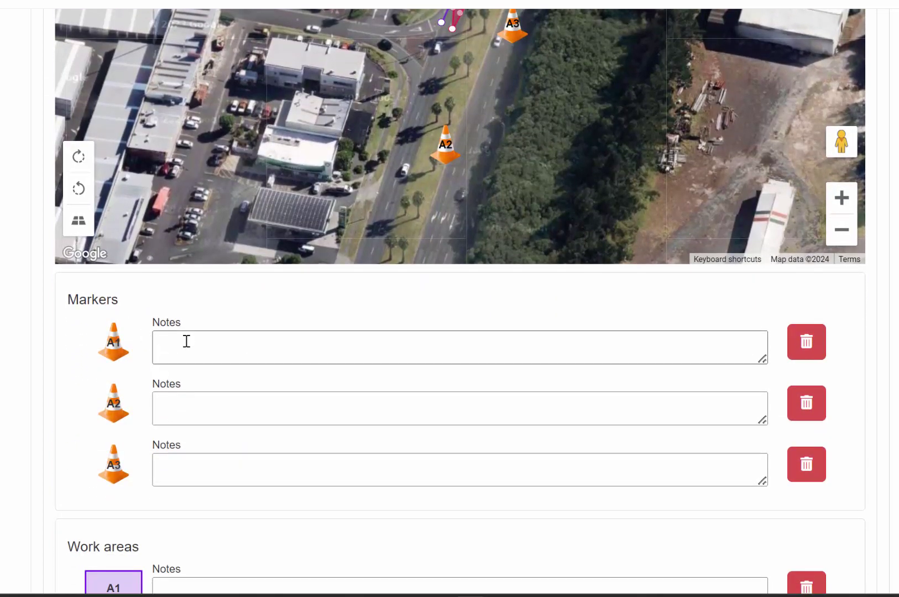
click(187, 341)
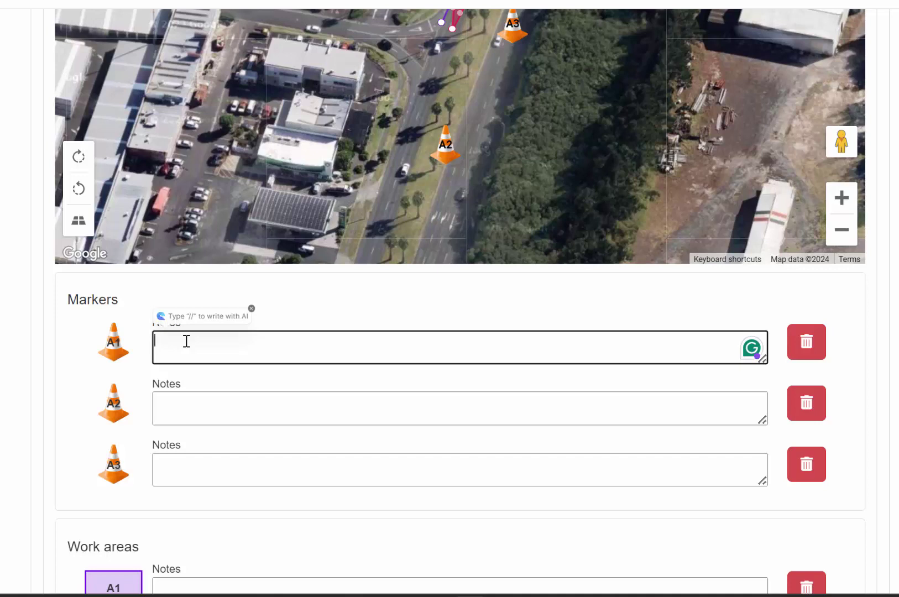
scroll(186, 341, down, 5)
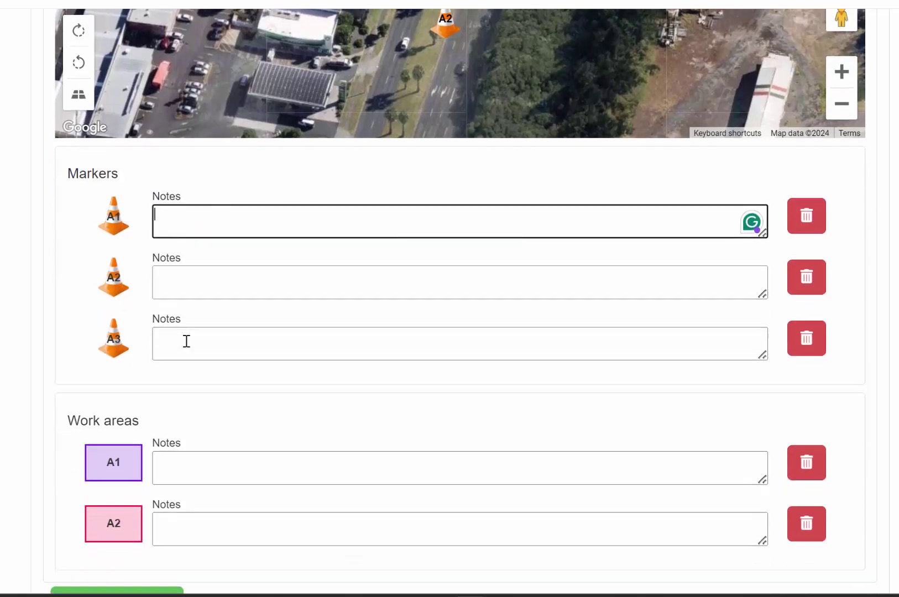
scroll(187, 341, up, 2)
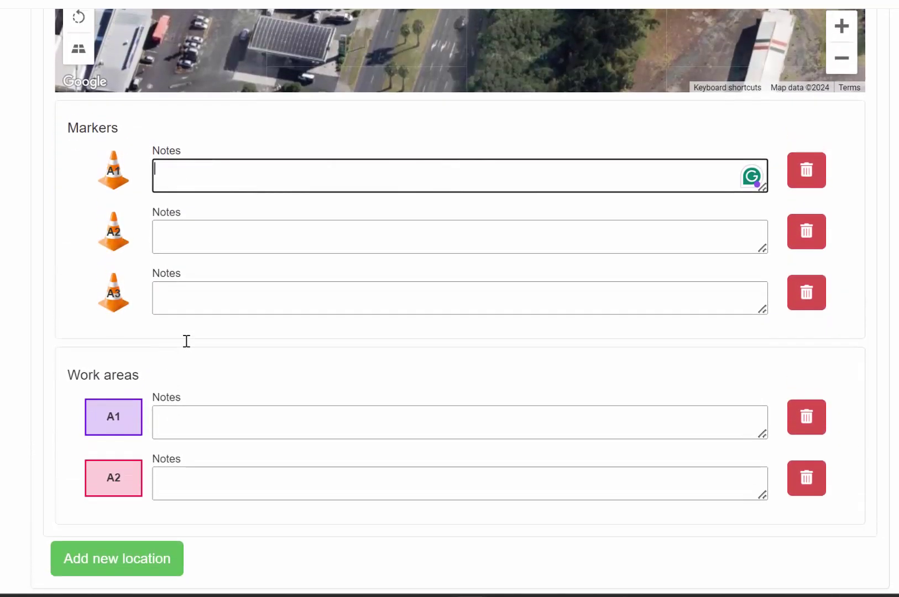
scroll(186, 342, up, 6)
scroll(186, 341, down, 8)
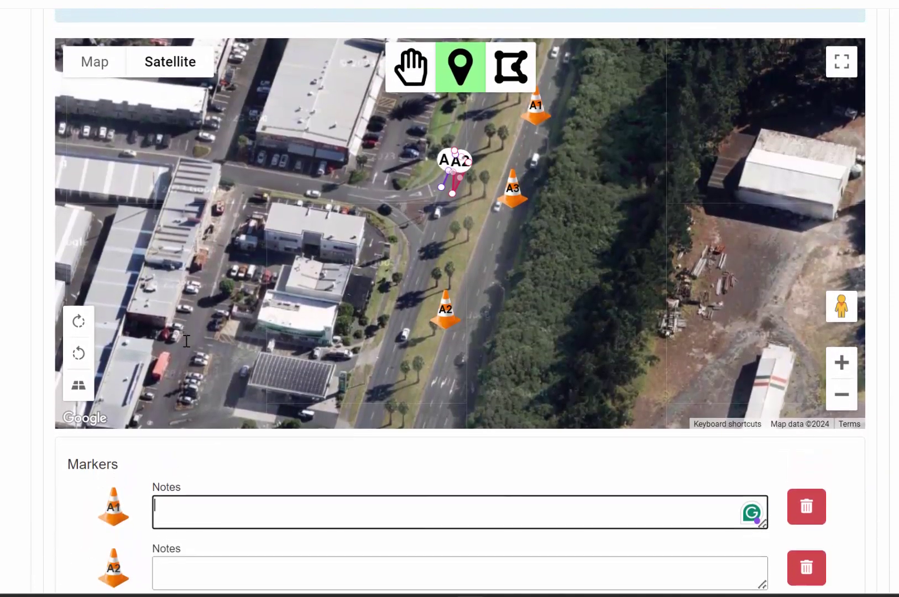
scroll(186, 342, down, 5)
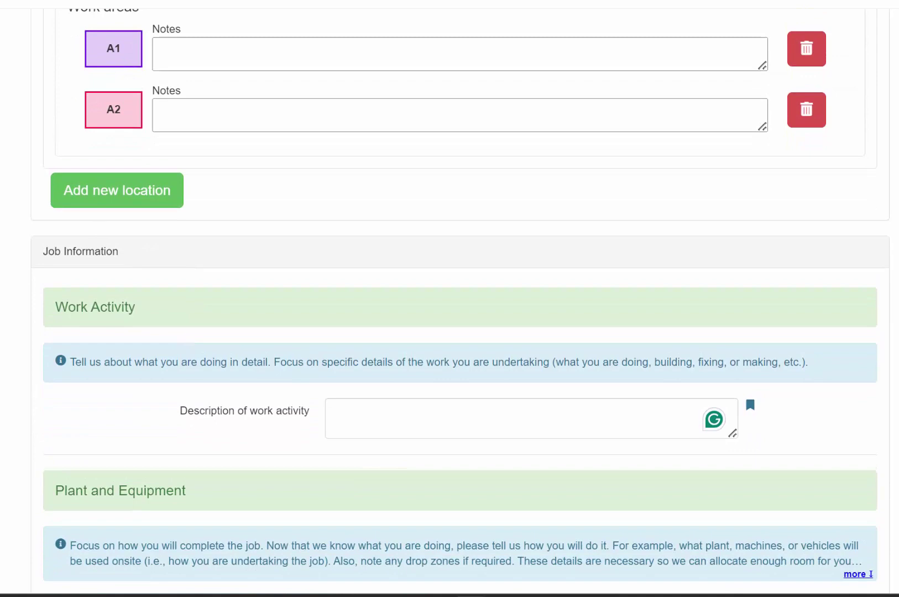
Scroll down through the risk sections to the Environment Risks guidance.
scroll(99, 193, down, 2)
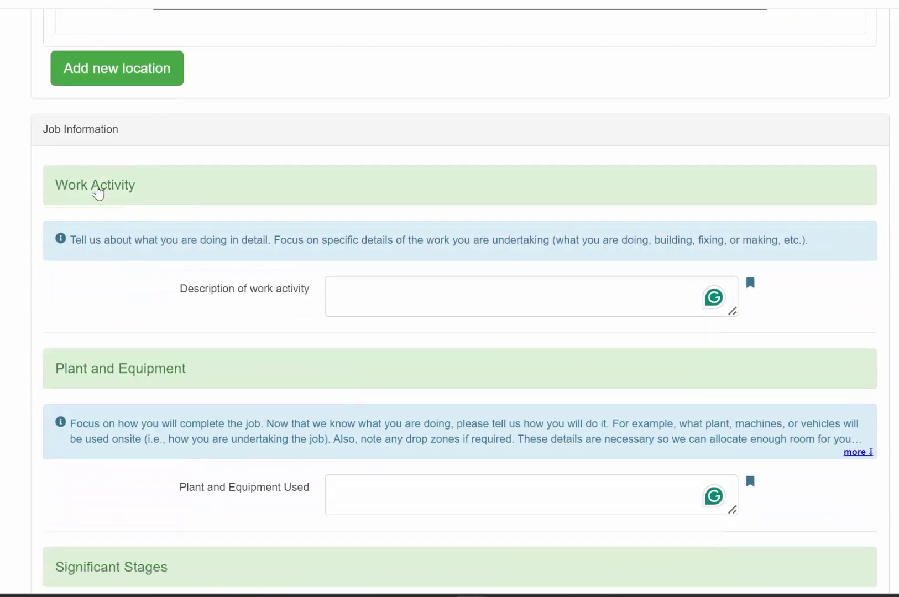
scroll(98, 192, up, 8)
scroll(99, 192, down, 1)
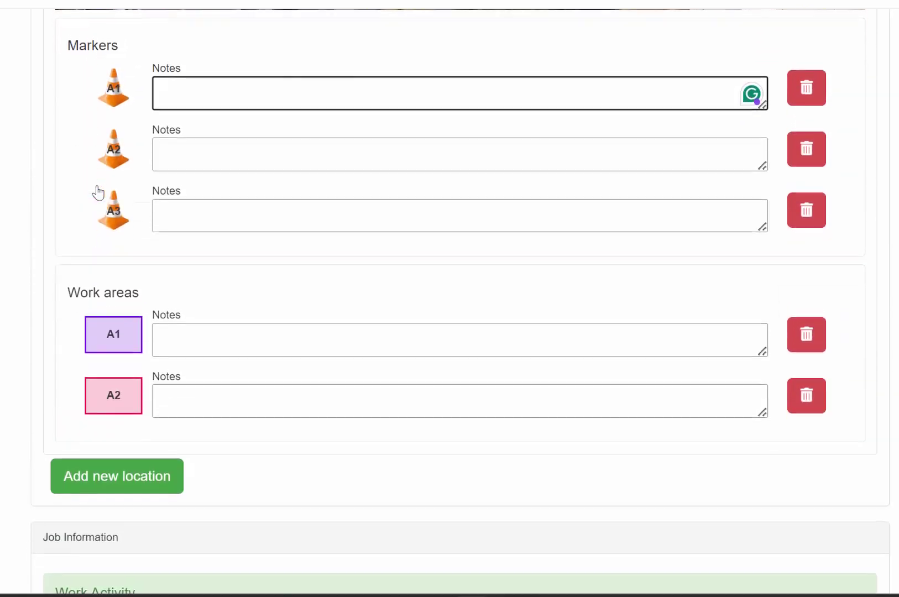
scroll(98, 193, up, 7)
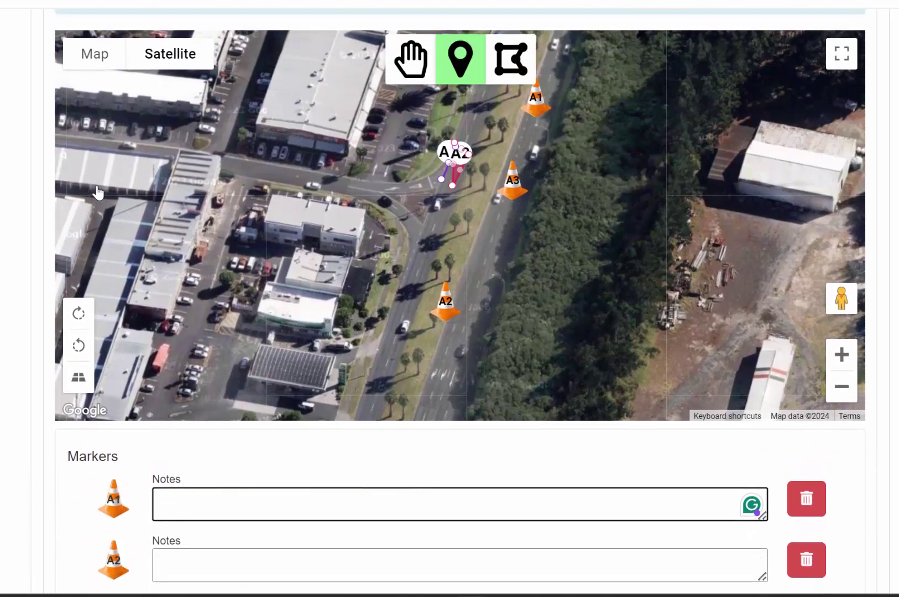
scroll(98, 193, down, 12)
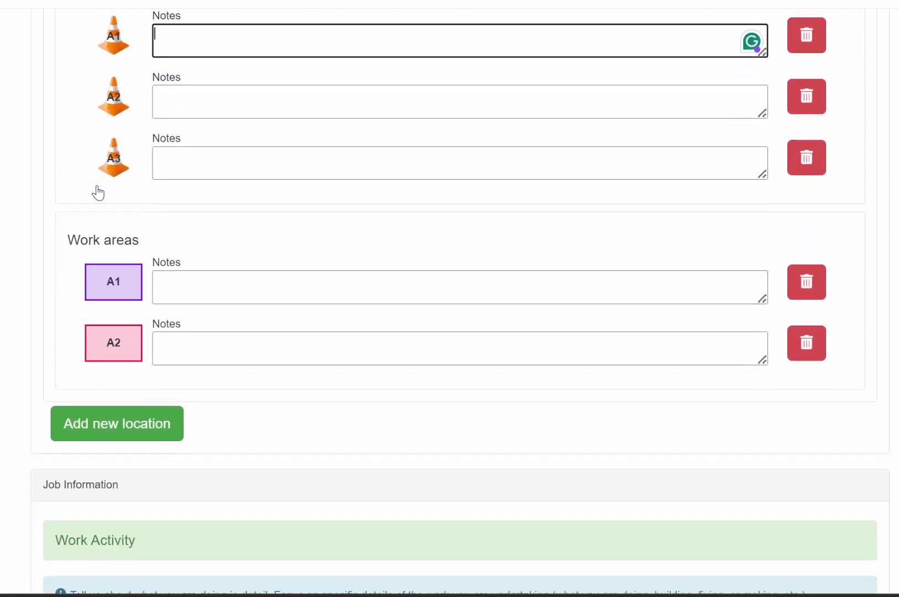
scroll(98, 192, down, 9)
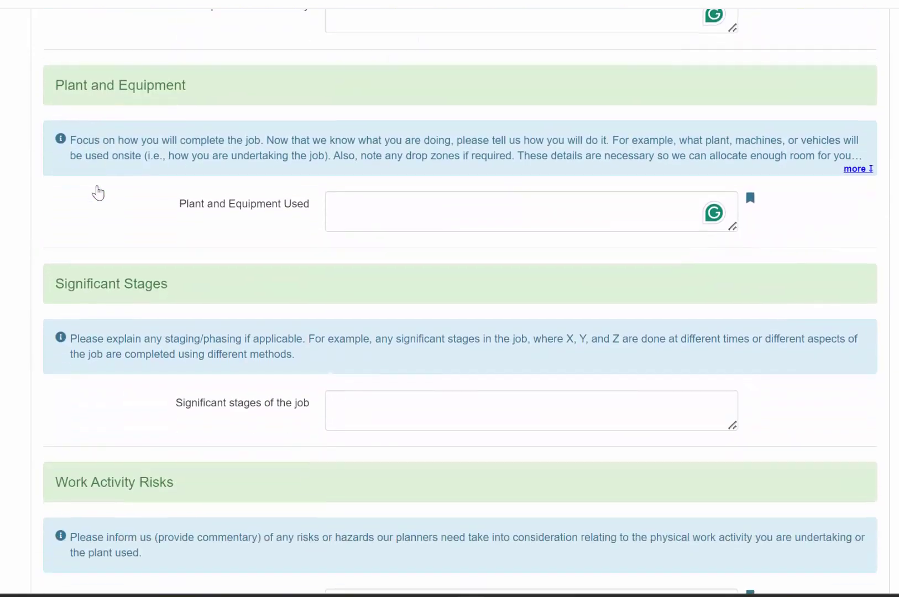
scroll(99, 193, down, 7)
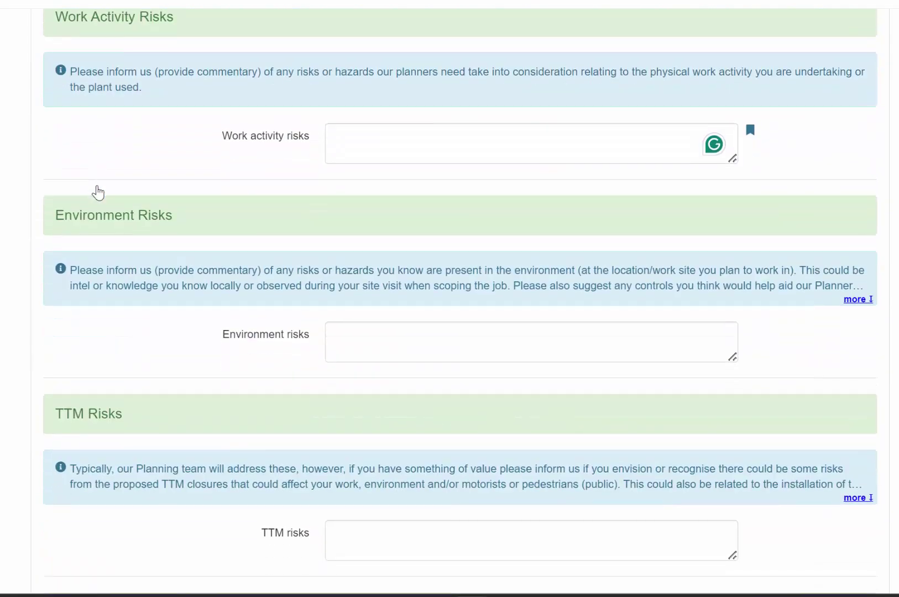
scroll(98, 192, down, 2)
scroll(99, 193, up, 1)
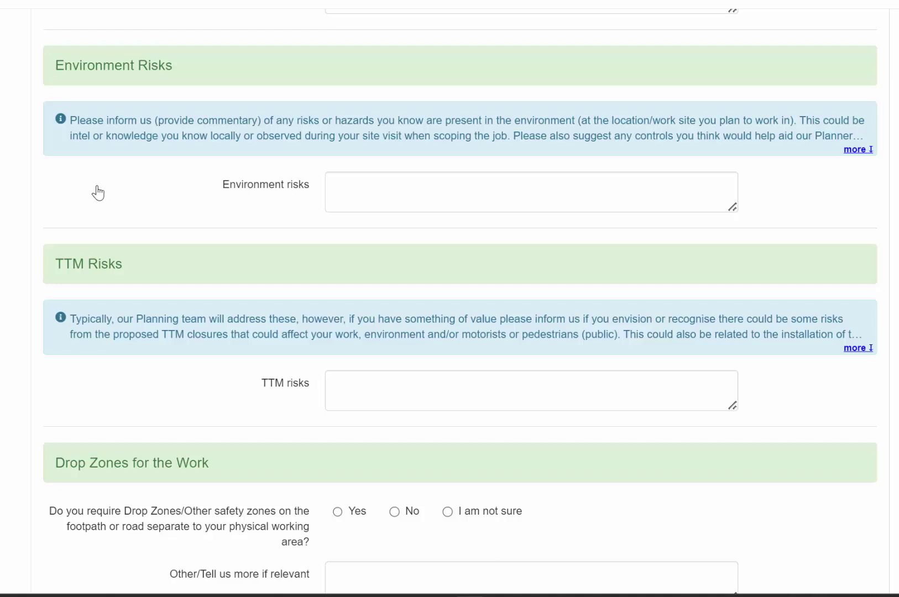
scroll(98, 193, up, 3)
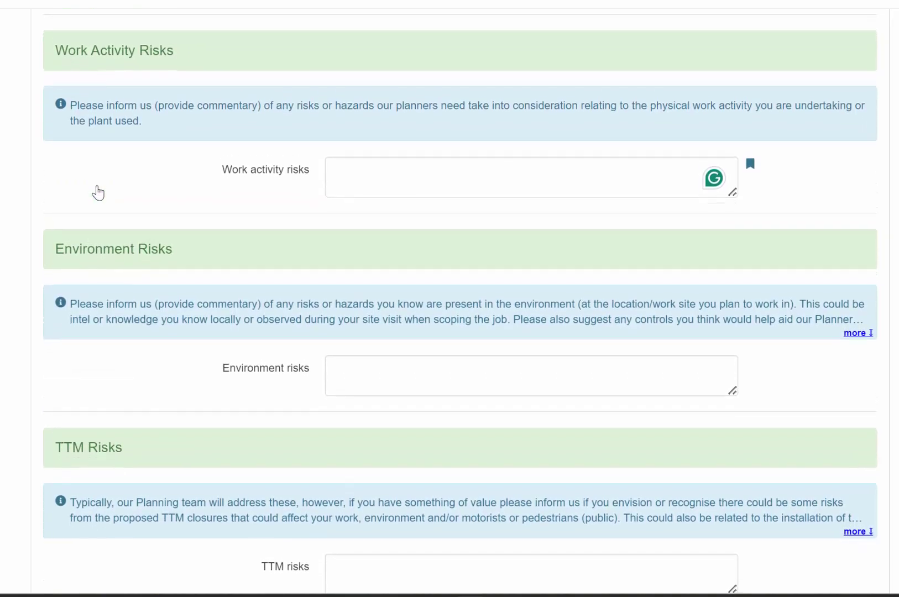
scroll(97, 193, down, 1)
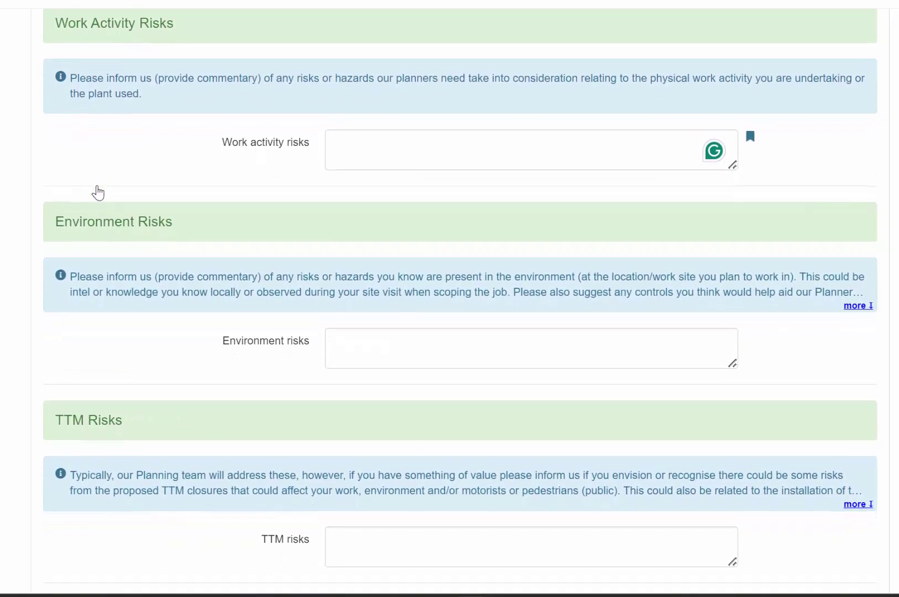
scroll(98, 192, down, 1)
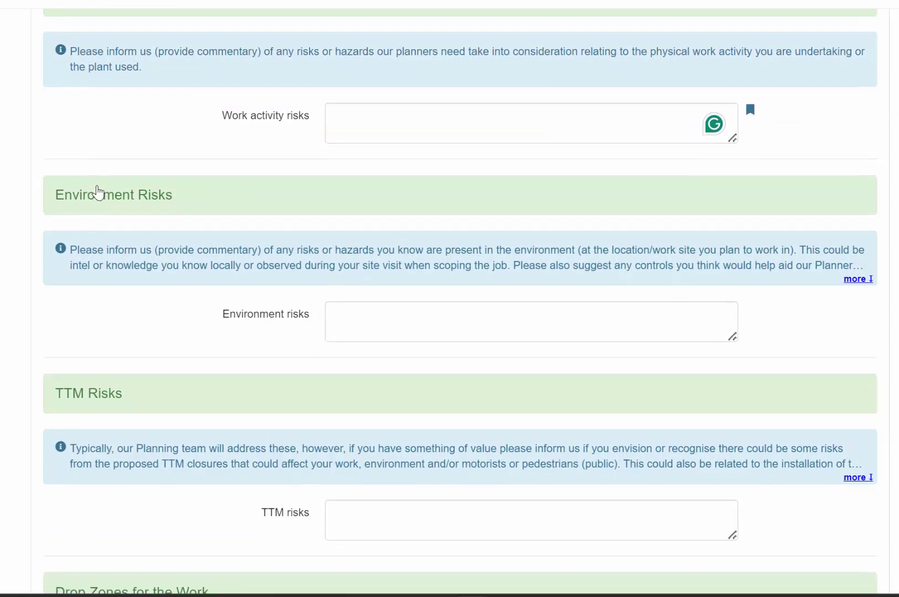
scroll(98, 193, down, 1)
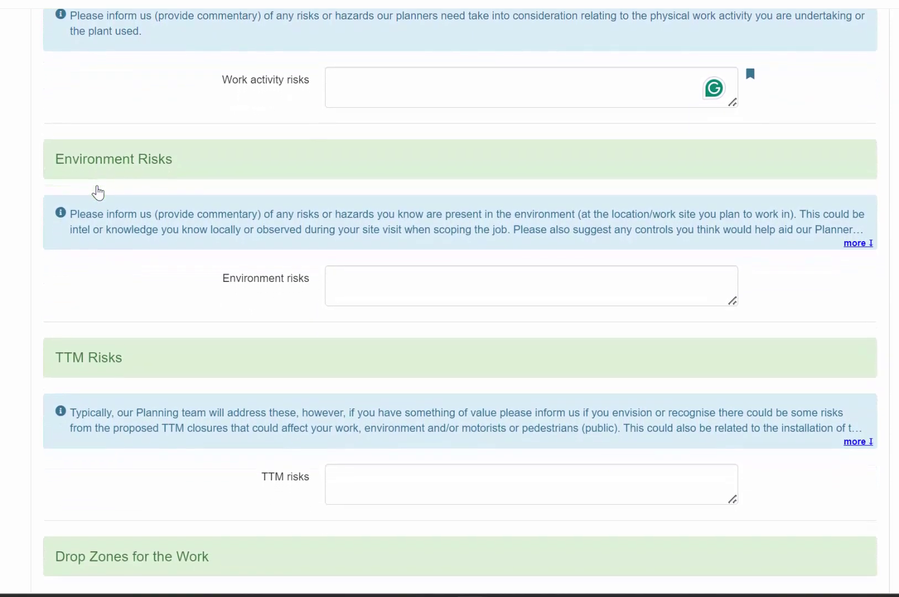
scroll(97, 192, down, 2)
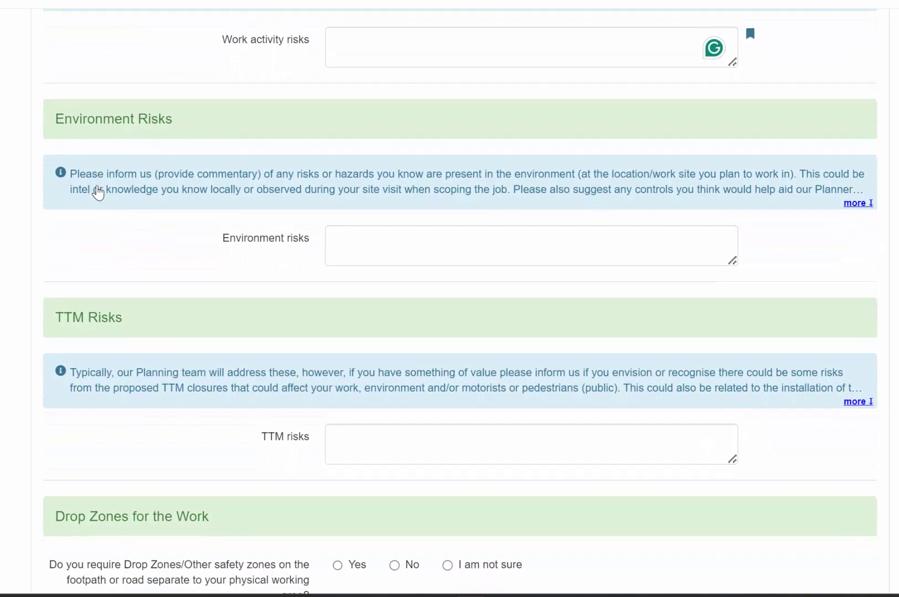
scroll(98, 192, down, 1)
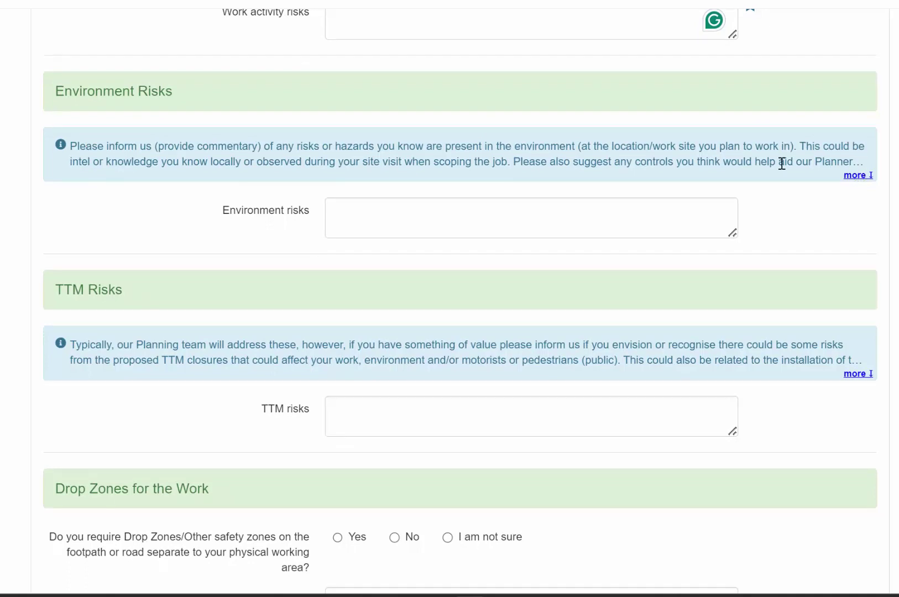
Expand and collapse the Environment Risks guidance, then move down to the Work Area questions.
click(857, 177)
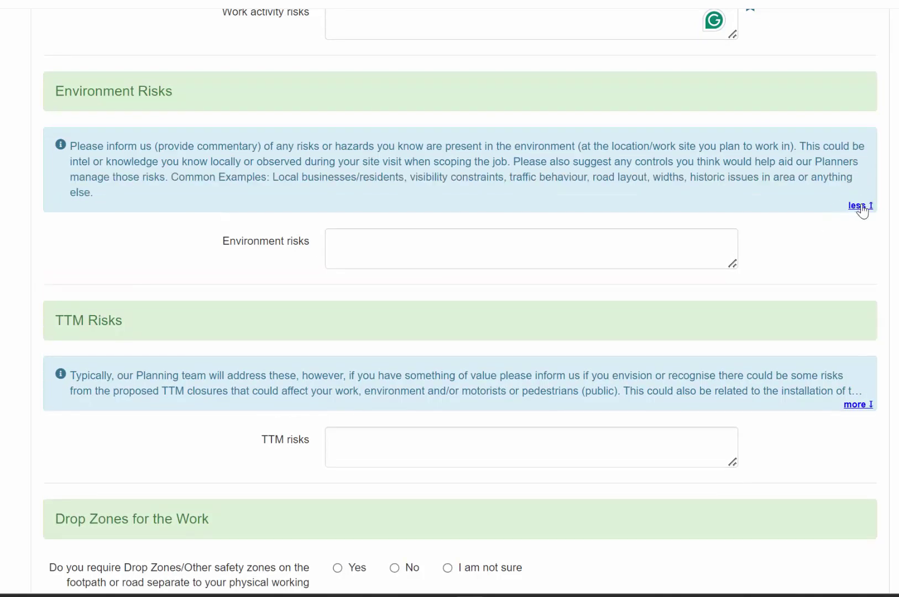
click(863, 206)
click(858, 176)
click(858, 209)
scroll(813, 246, down, 4)
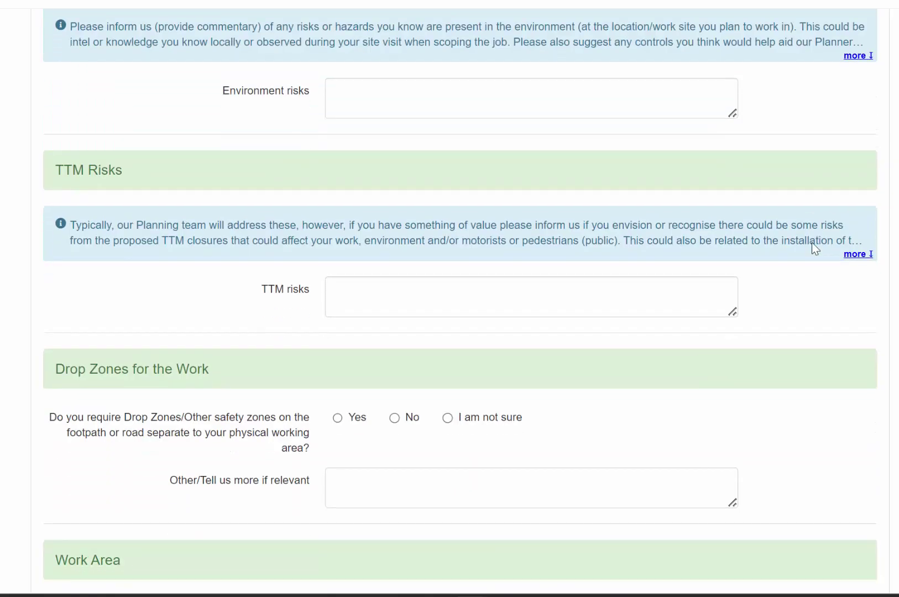
scroll(813, 243, down, 1)
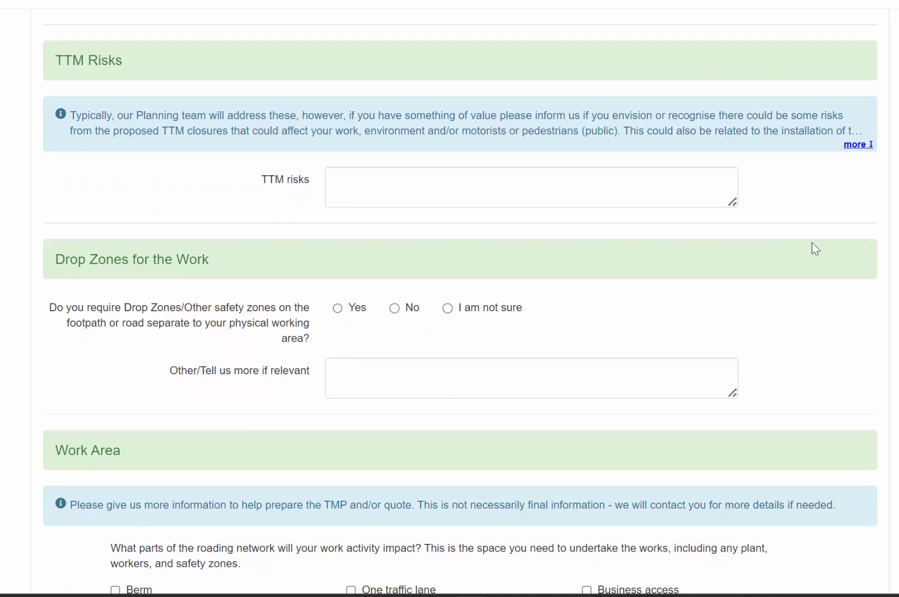
scroll(811, 242, down, 7)
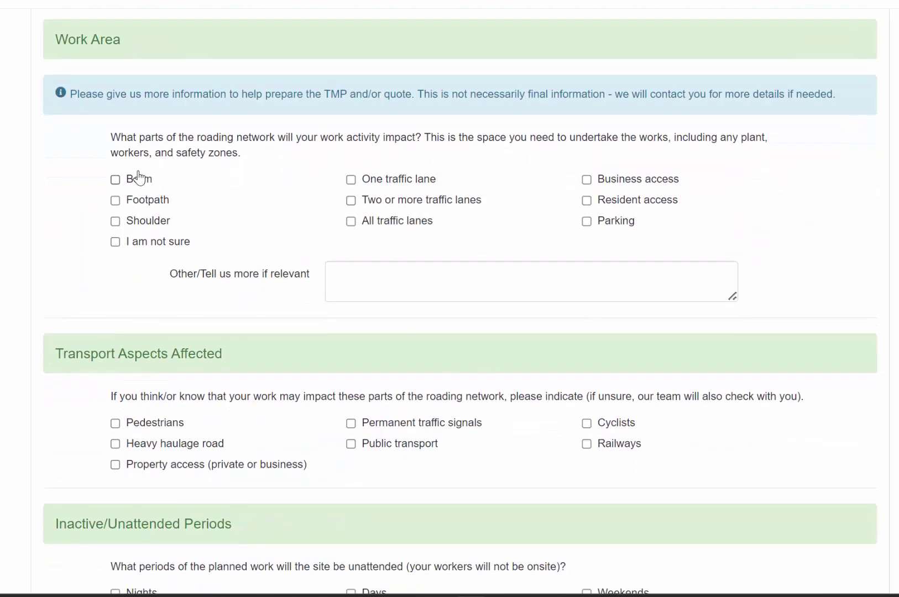
Tick Berm, Footpath and One traffic lane as impacted areas and select the Other notes box.
click(121, 180)
click(132, 203)
click(364, 180)
scroll(368, 186, down, 1)
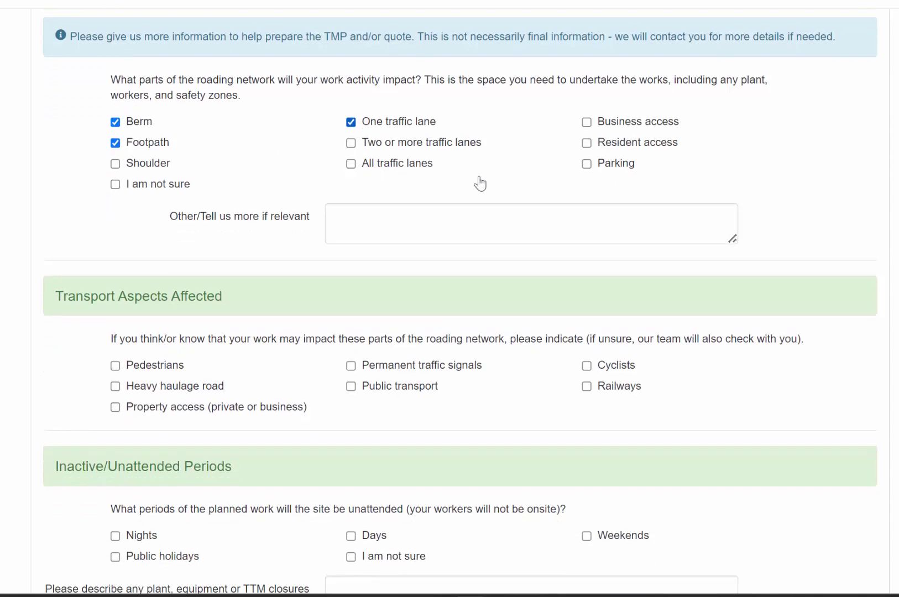
click(439, 222)
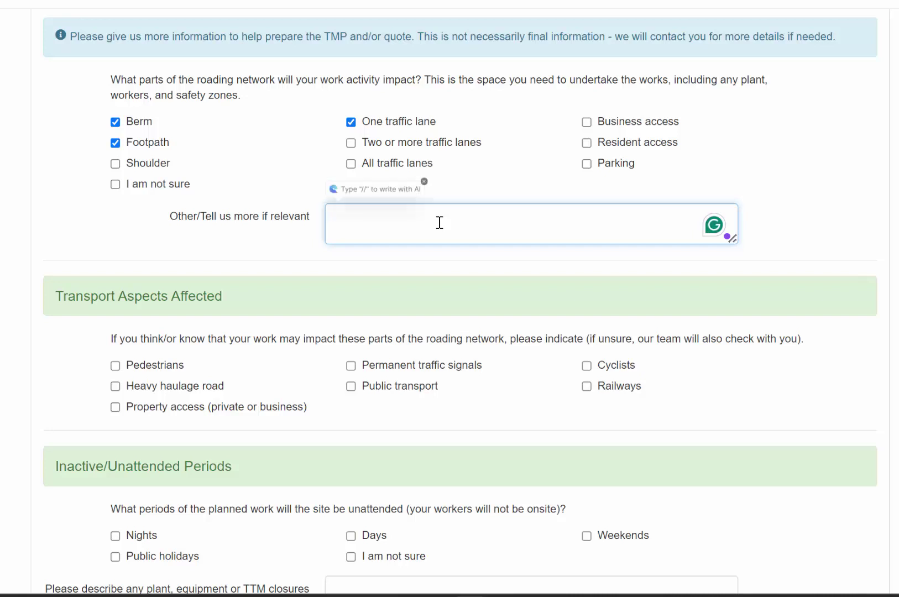
scroll(440, 222, down, 12)
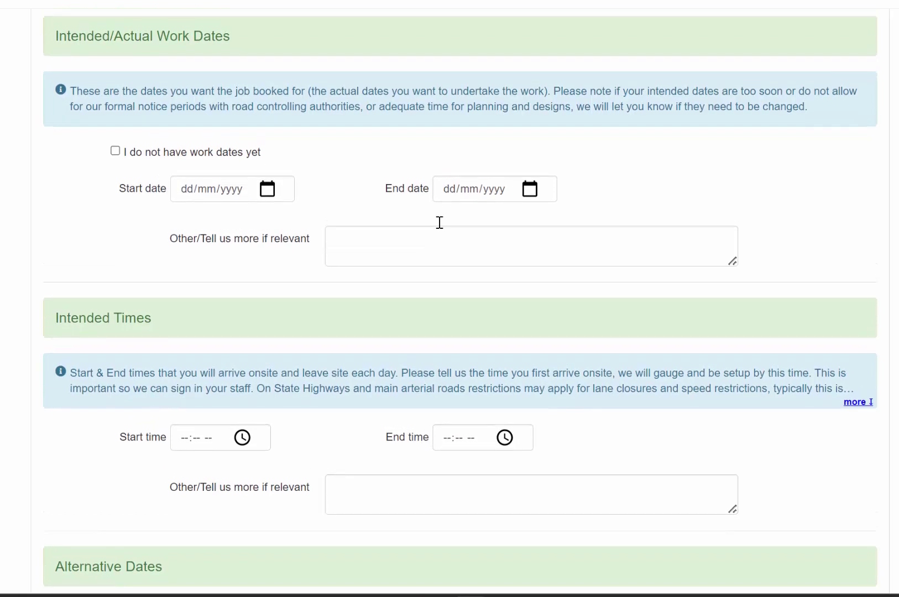
scroll(359, 304, down, 10)
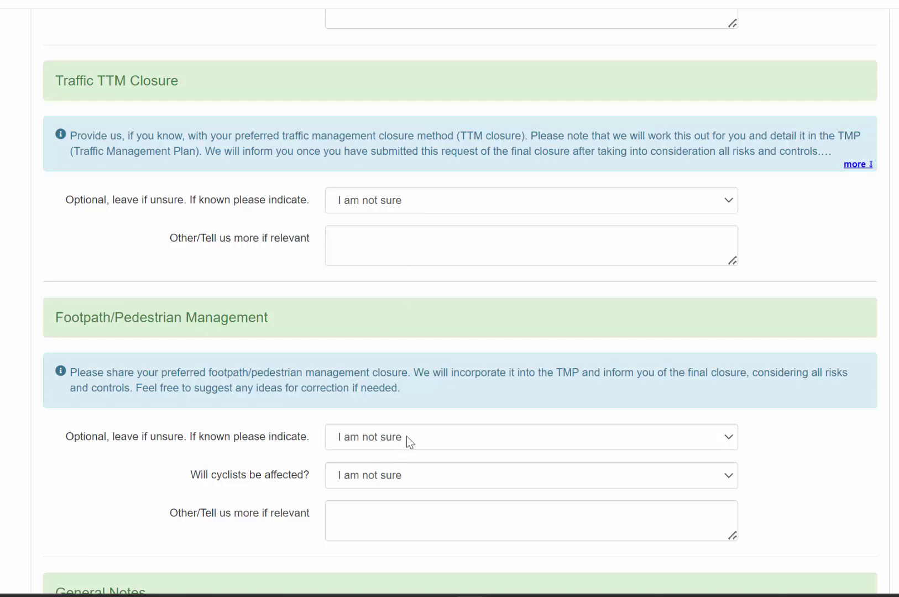
Keep the TTM closure method as 'I am not sure' and enter 'duhfuiedbf' in the closure notes.
click(449, 199)
click(479, 185)
click(404, 244)
text(duhfuiedbf)
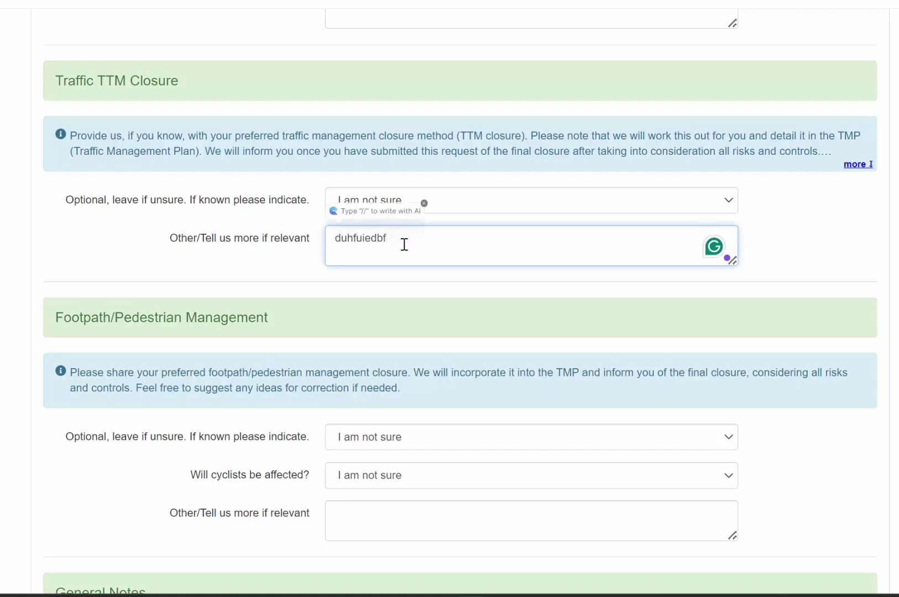
scroll(404, 245, down, 8)
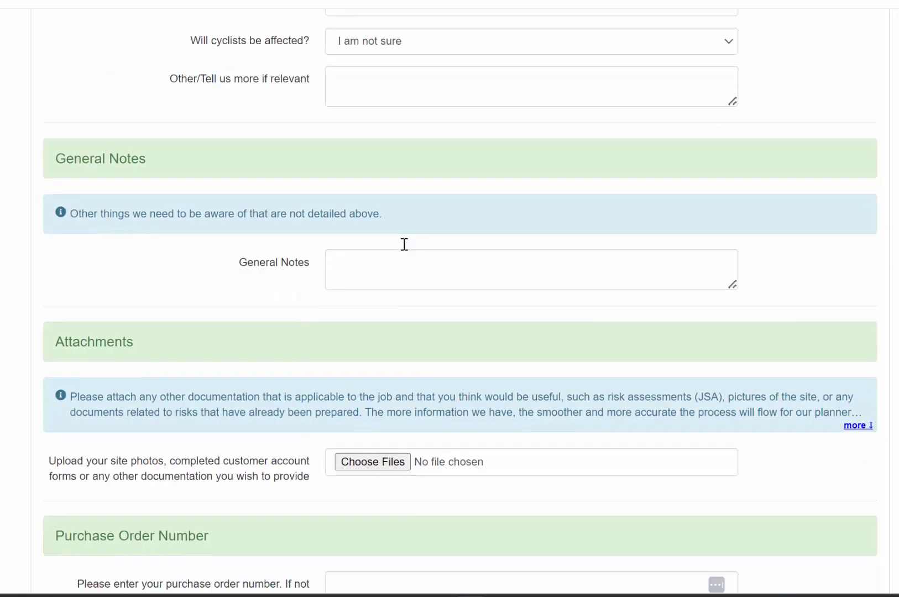
scroll(404, 244, down, 3)
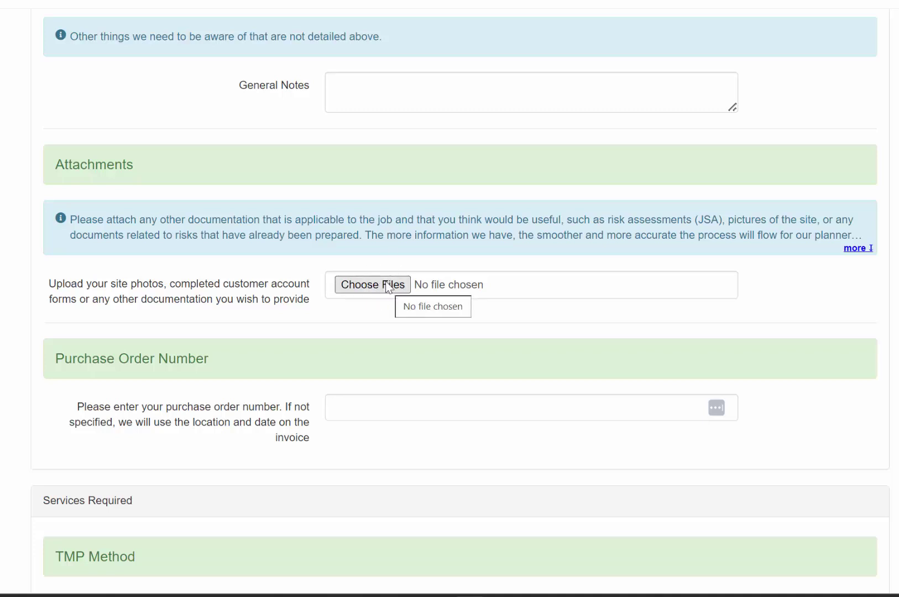
Tick the disclaimer acknowledgement and 'I'm not a robot', then submit the booking.
scroll(387, 286, down, 2)
scroll(386, 281, down, 3)
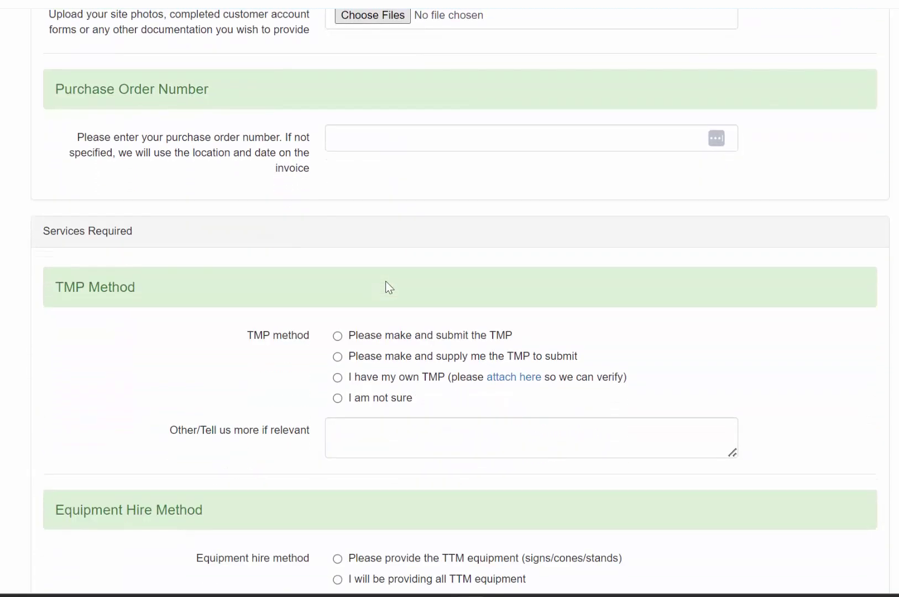
scroll(386, 281, down, 4)
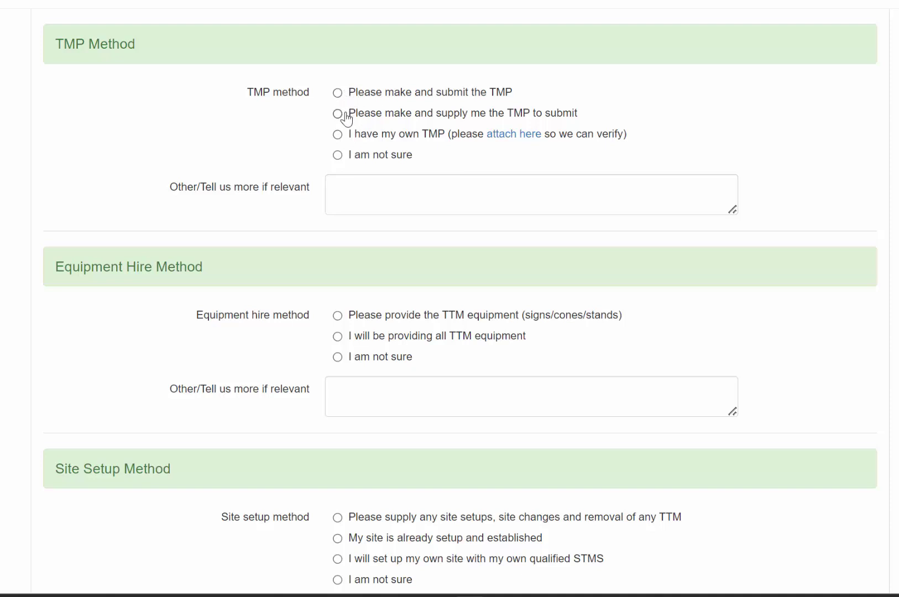
scroll(380, 196, down, 10)
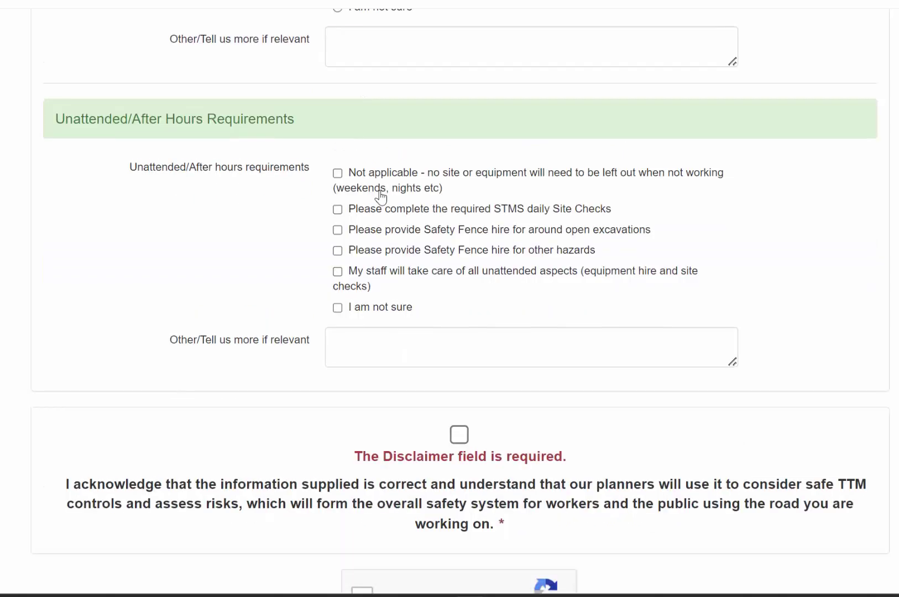
scroll(380, 196, down, 2)
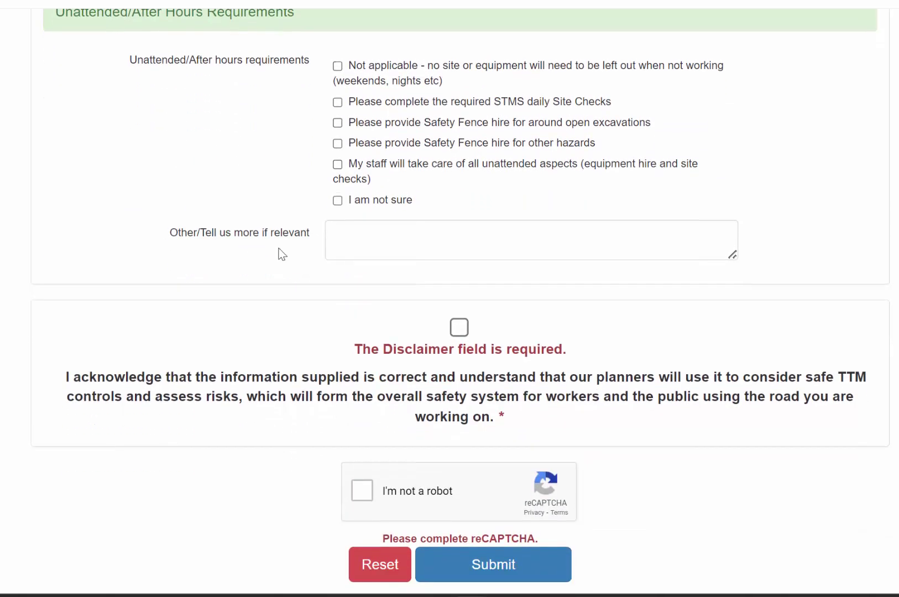
click(459, 327)
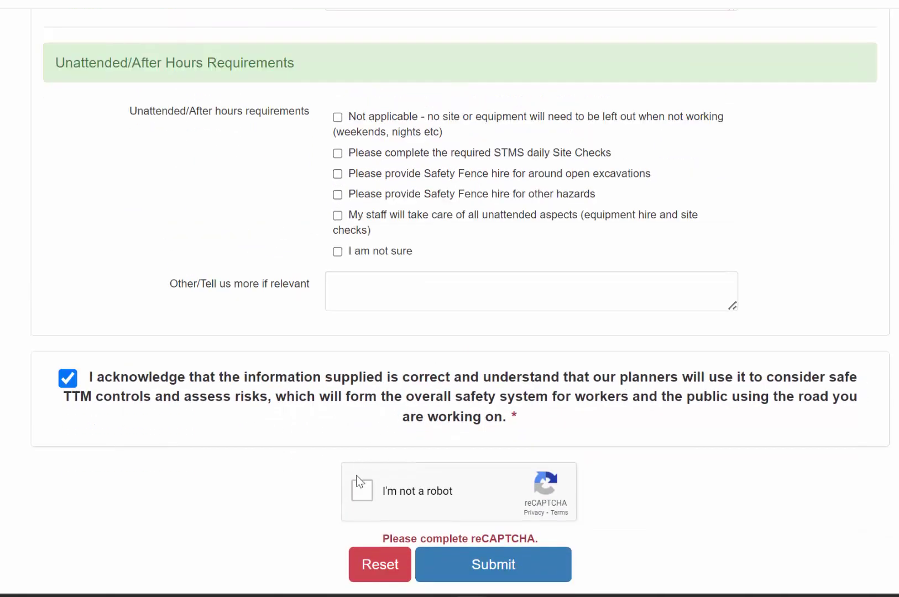
click(362, 491)
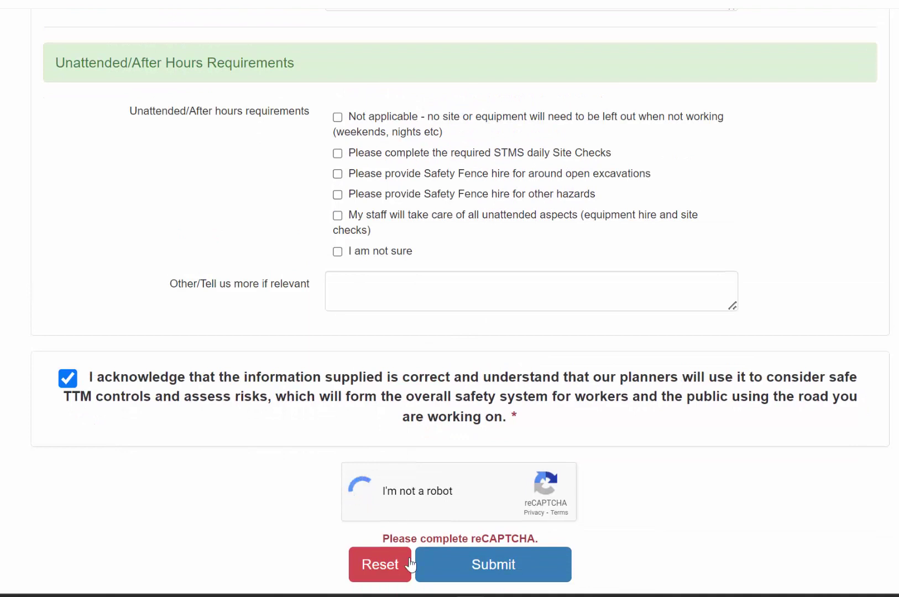
click(509, 565)
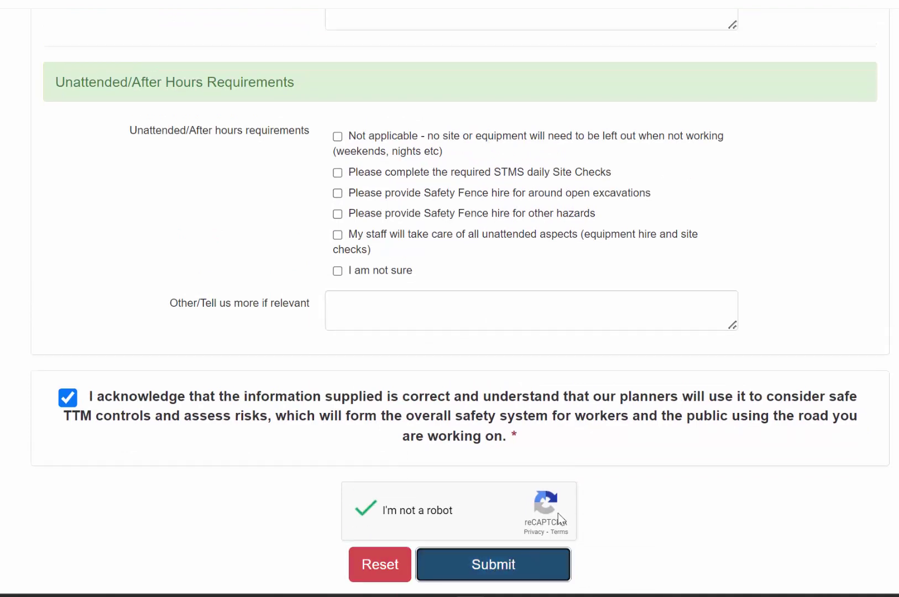